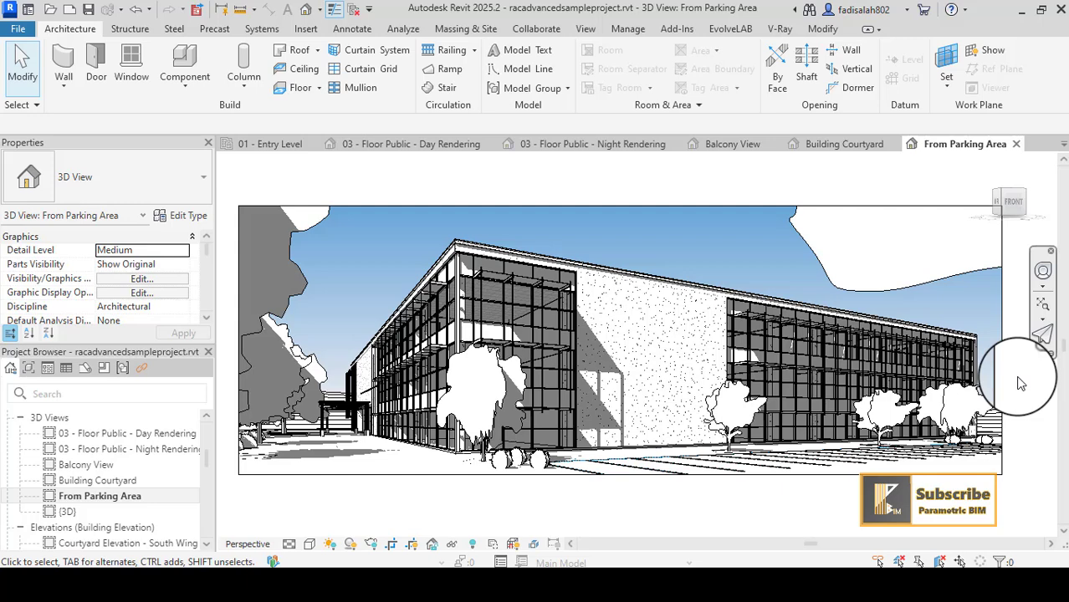
Scale the From Parking Area view's crop region to a width of 400 mm with locked proportions
{"action": "left_click", "coordinate": [586, 29]}
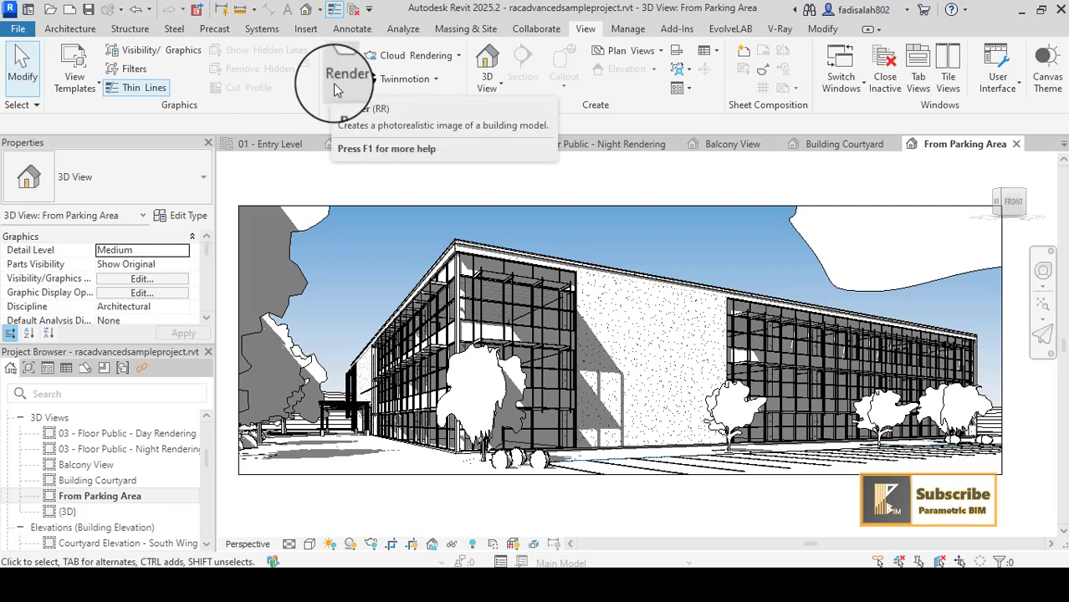
{"action": "left_click", "coordinate": [590, 206]}
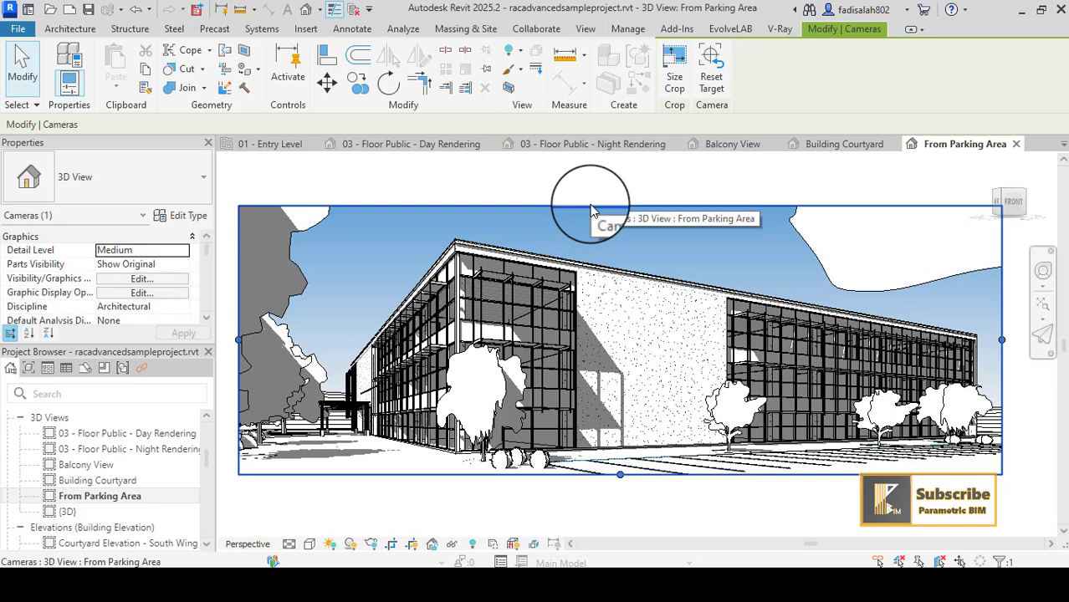
{"action": "left_click", "coordinate": [673, 82]}
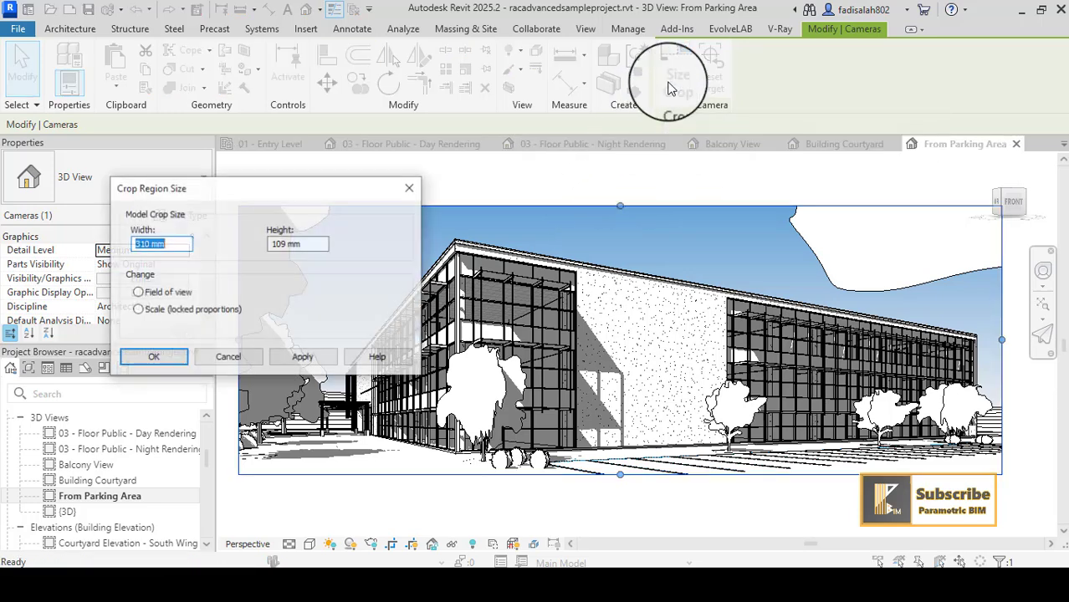
{"action": "left_click_drag", "start_coordinate": [266, 193], "coordinate": [562, 153]}
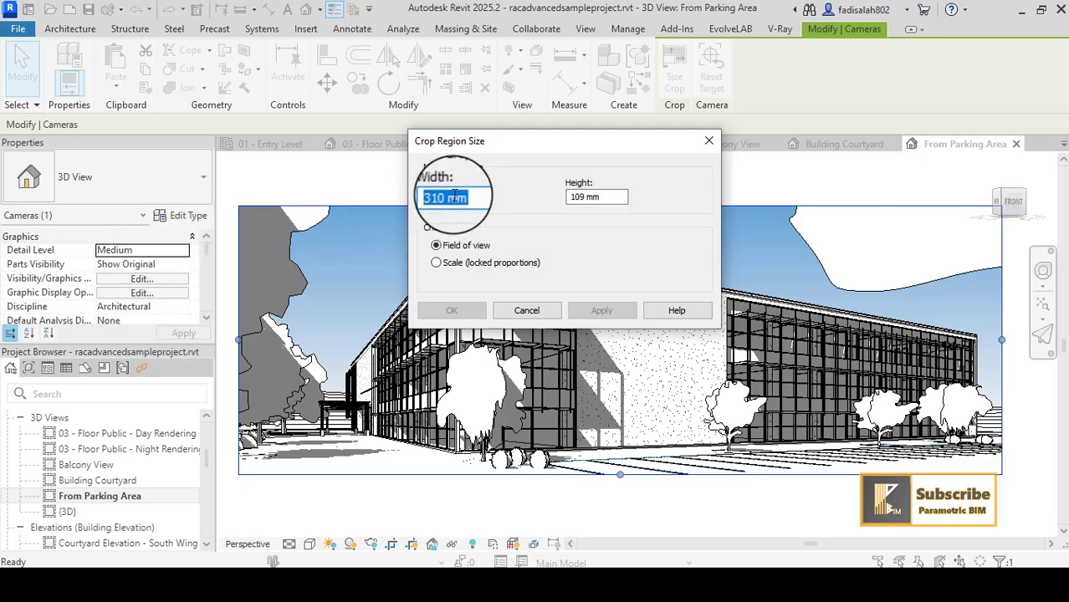
{"action": "left_click", "coordinate": [435, 262]}
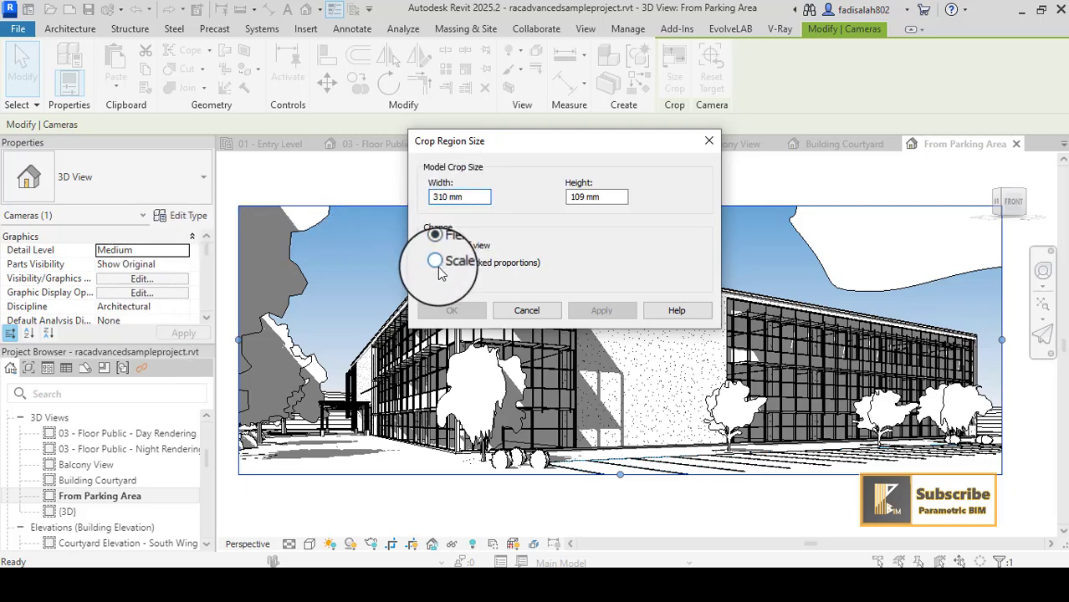
{"action": "double_click", "coordinate": [440, 196]}
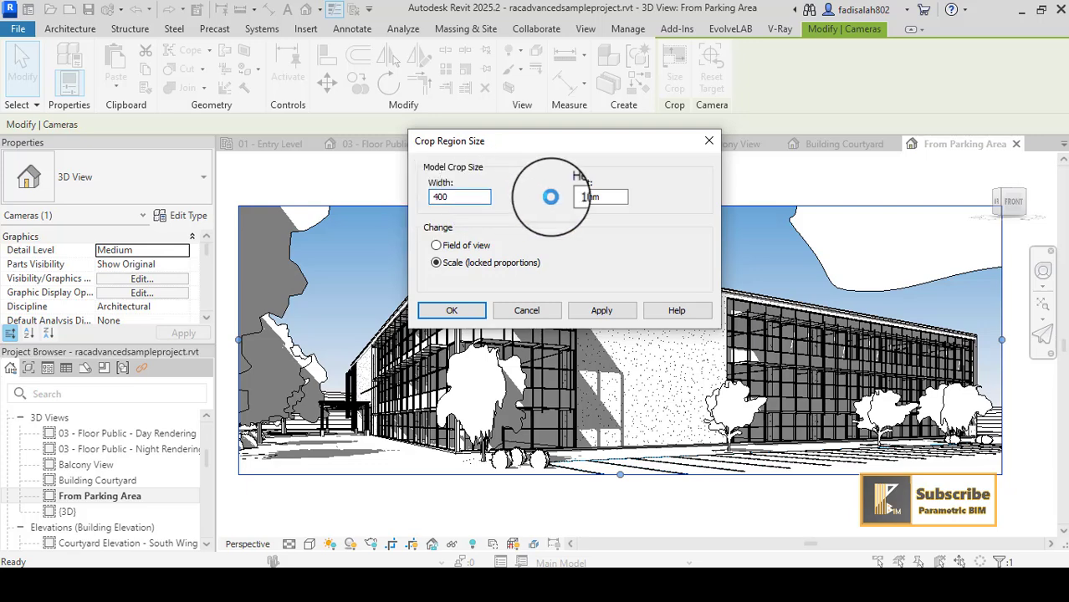
{"action": "key", "text": "Return"}
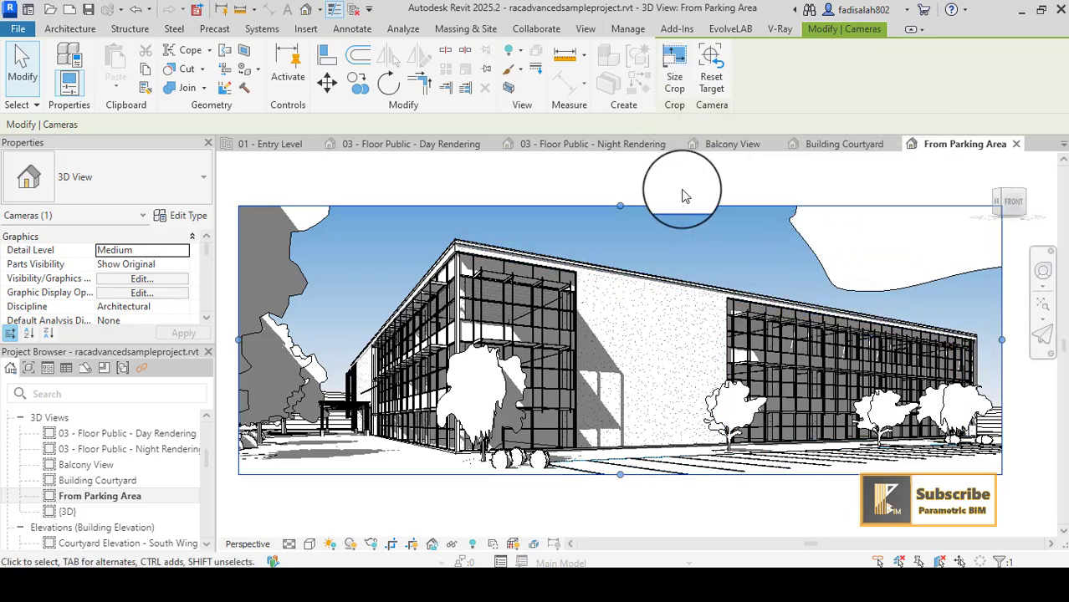
Resize the crop region by field of view to a width of 600 mm and a height of 200 mm
{"action": "left_click", "coordinate": [676, 82]}
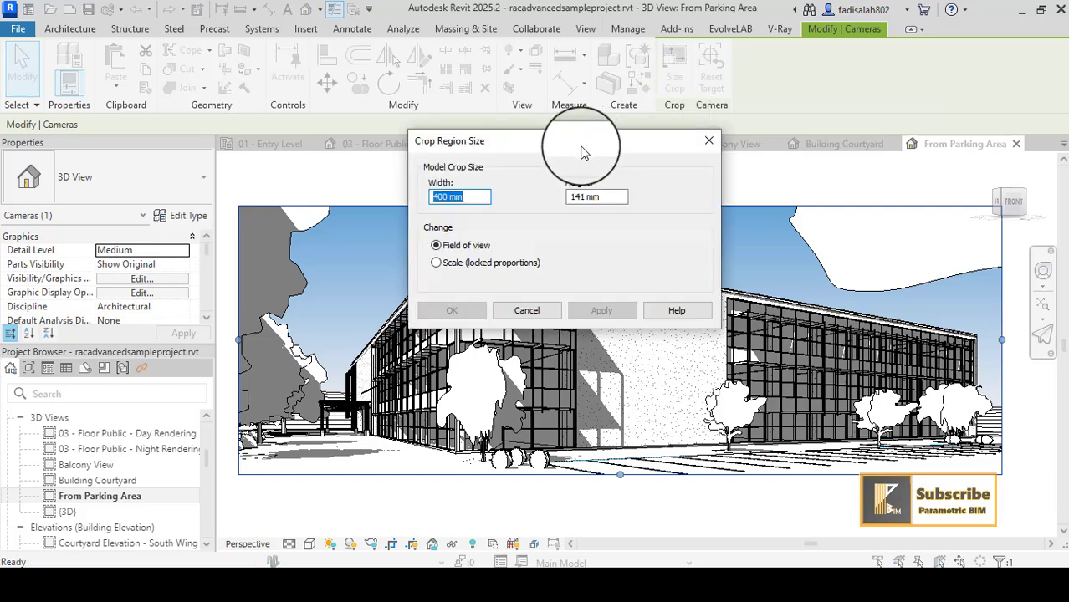
{"action": "left_click_drag", "start_coordinate": [579, 140], "coordinate": [532, 153]}
{"action": "left_click", "coordinate": [381, 197]}
{"action": "double_click", "coordinate": [381, 197]}
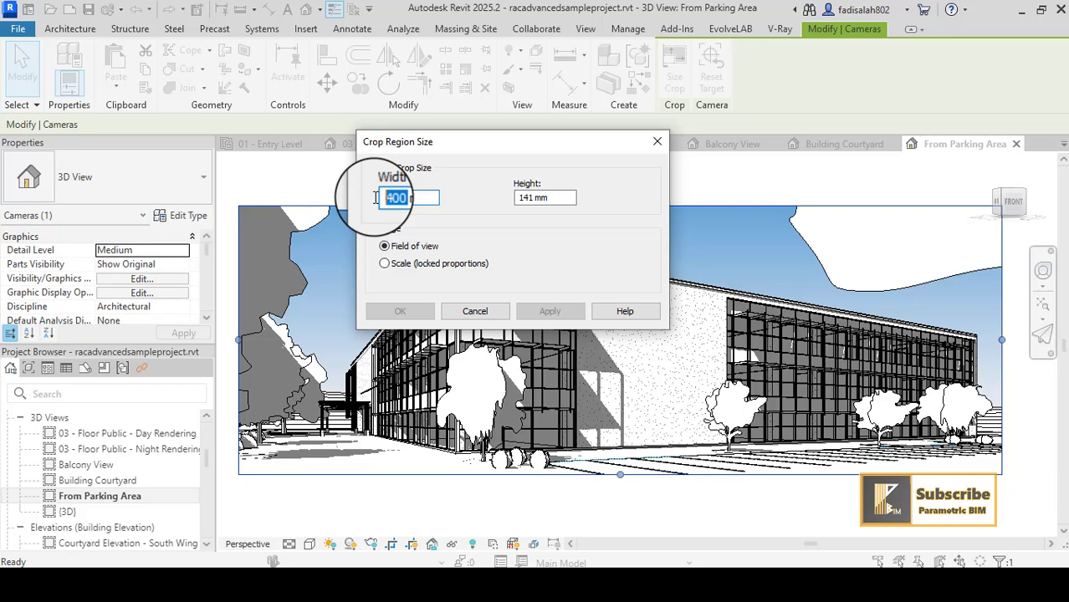
{"action": "type", "text": "6"}
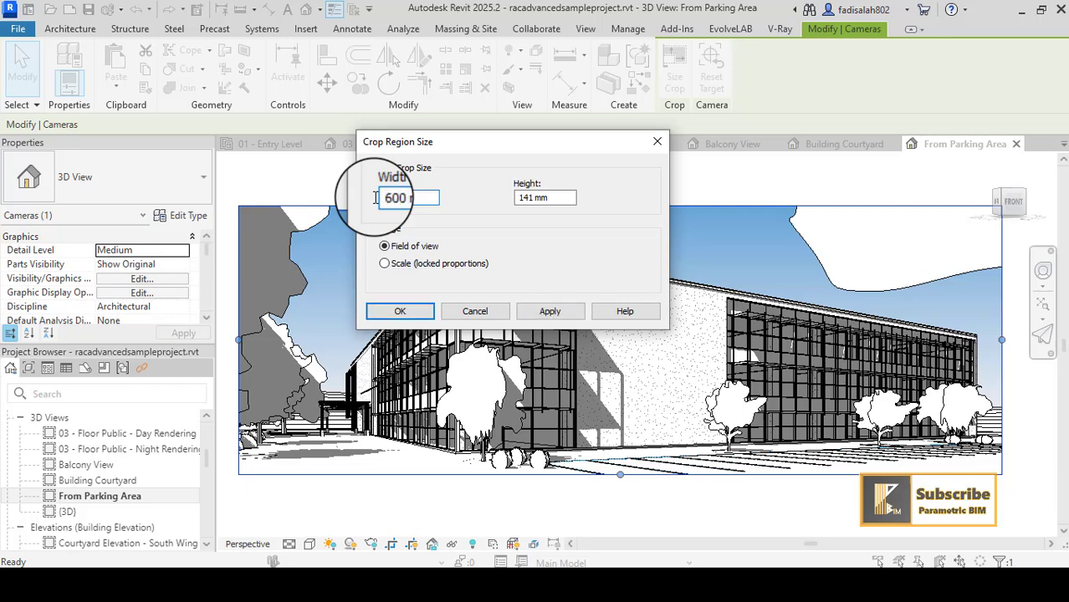
{"action": "left_click", "coordinate": [558, 311]}
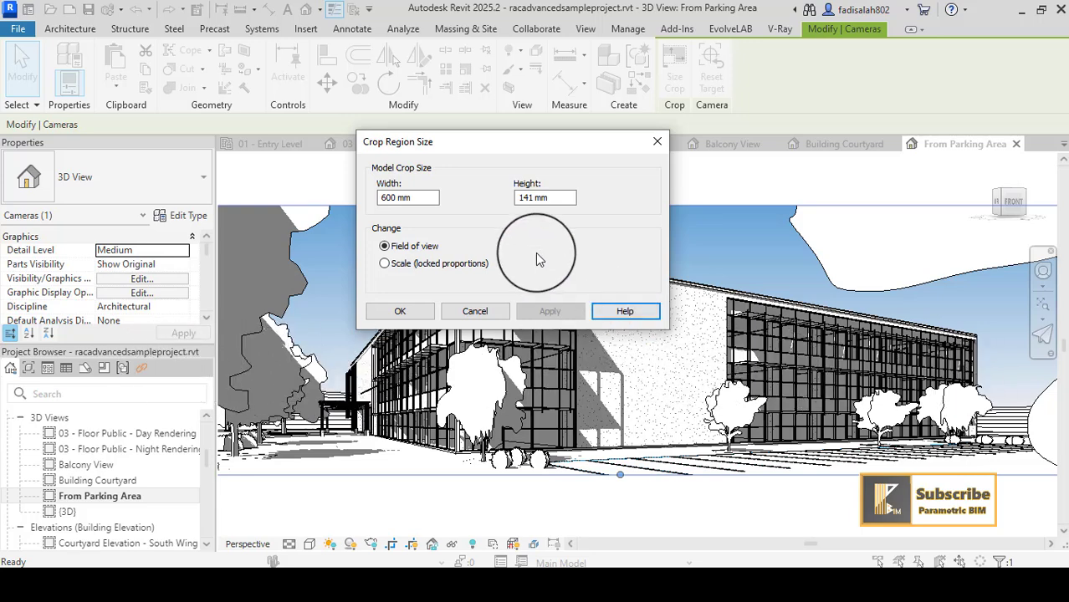
{"action": "double_click", "coordinate": [520, 200]}
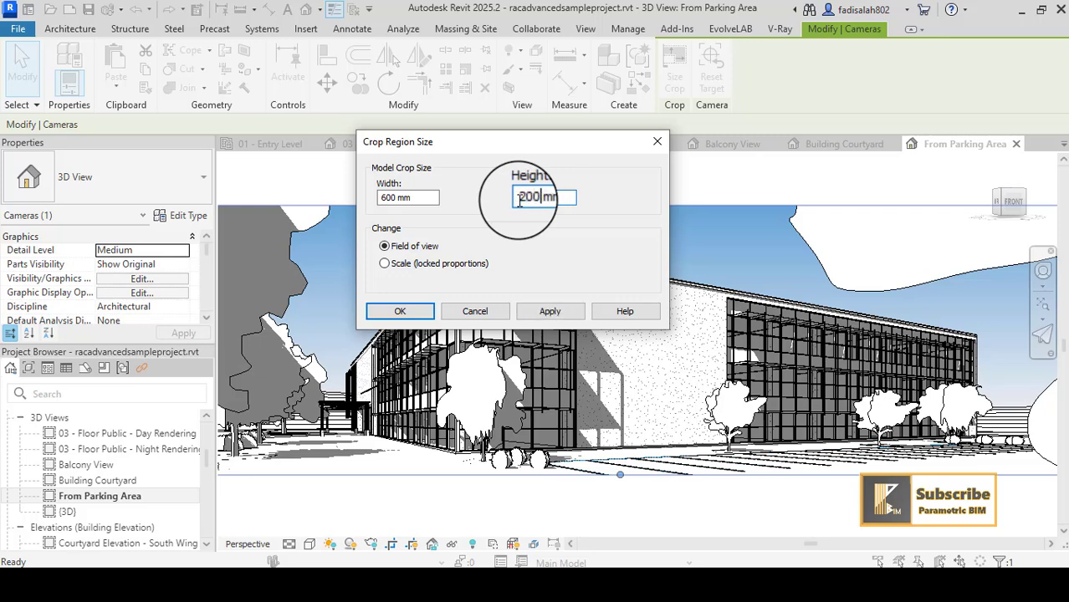
{"action": "left_click", "coordinate": [558, 312]}
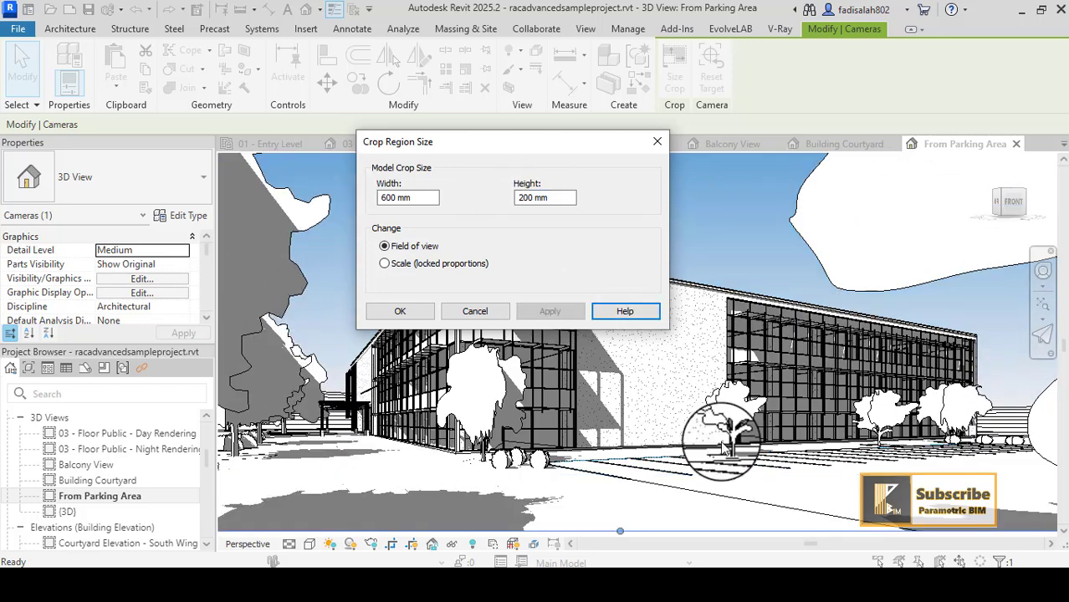
Set the crop region's height to 130 mm and its width to 300 mm by field of view
{"action": "double_click", "coordinate": [515, 199]}
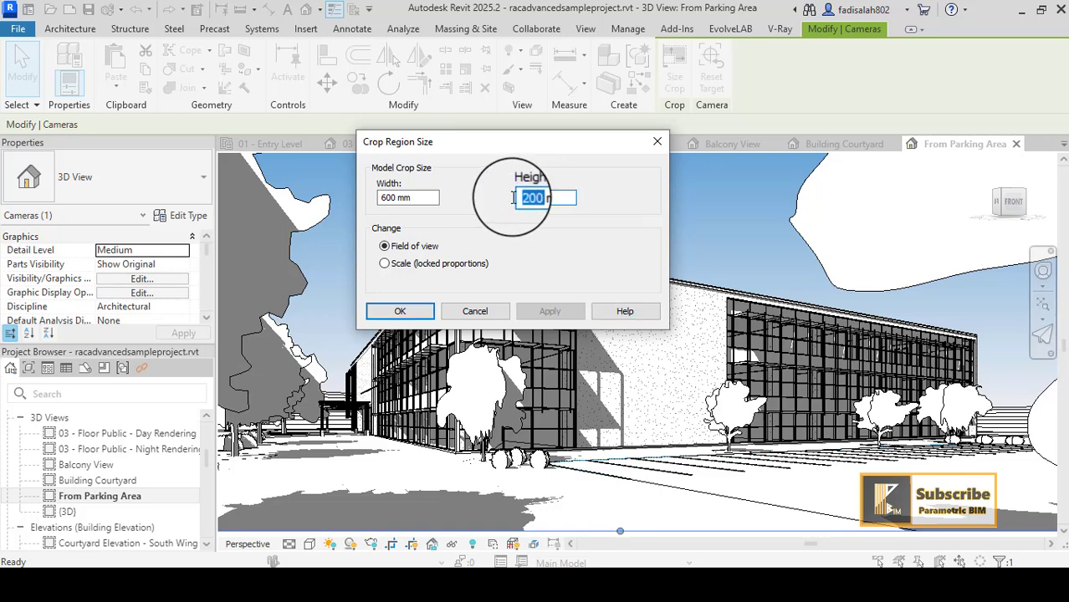
{"action": "type", "text": "130"}
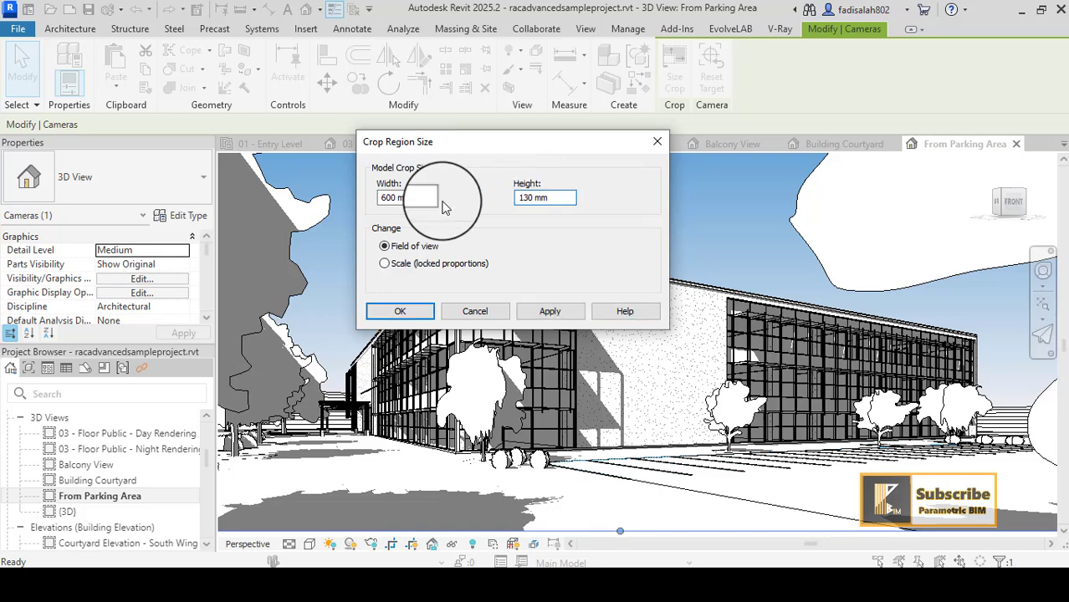
{"action": "double_click", "coordinate": [394, 197]}
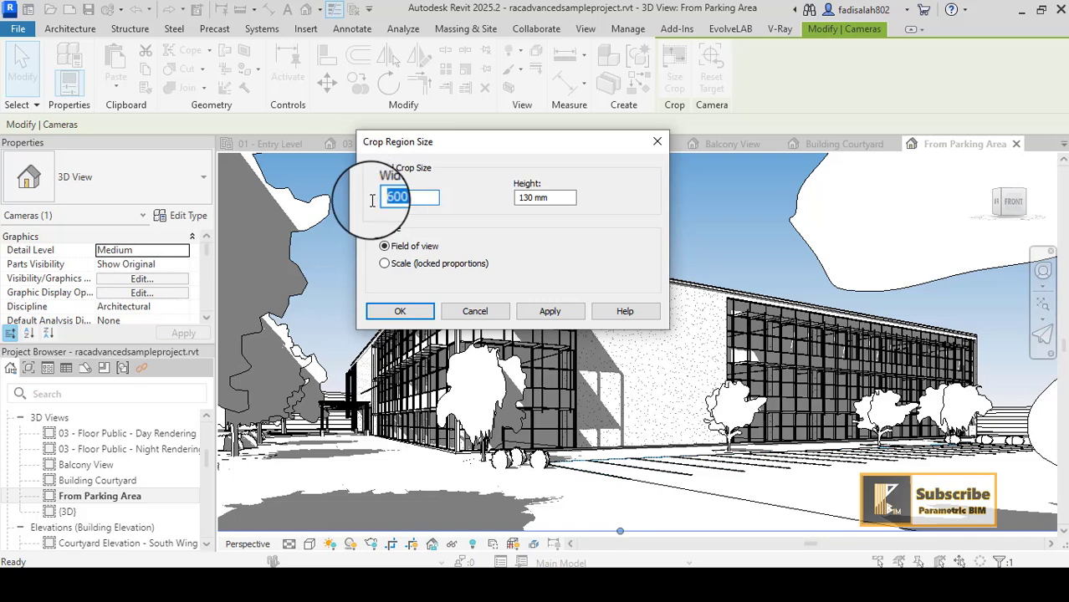
{"action": "left_click", "coordinate": [559, 314]}
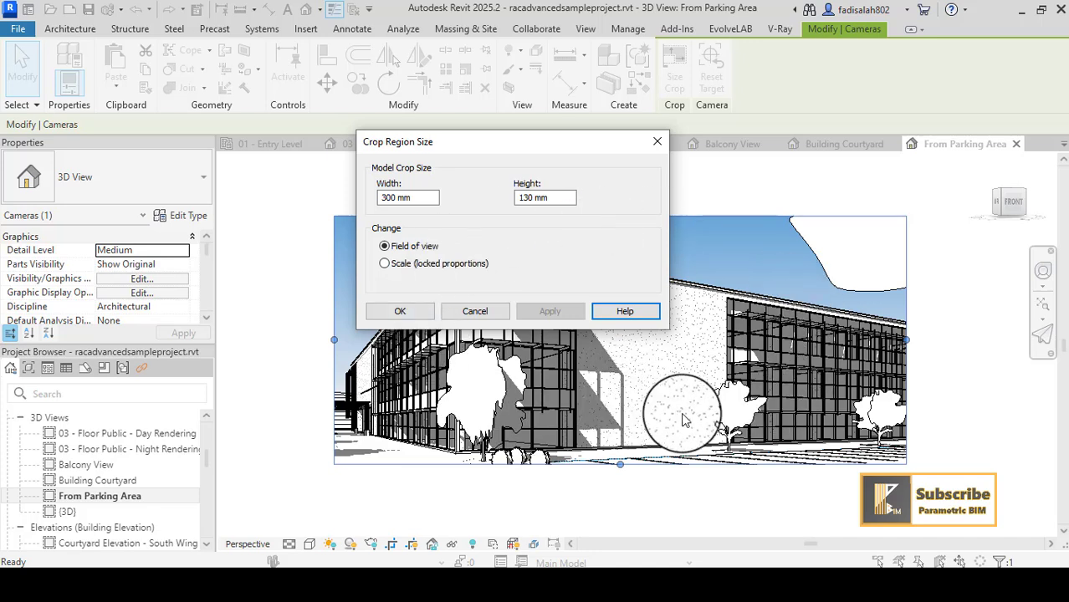
{"action": "left_click", "coordinate": [917, 334]}
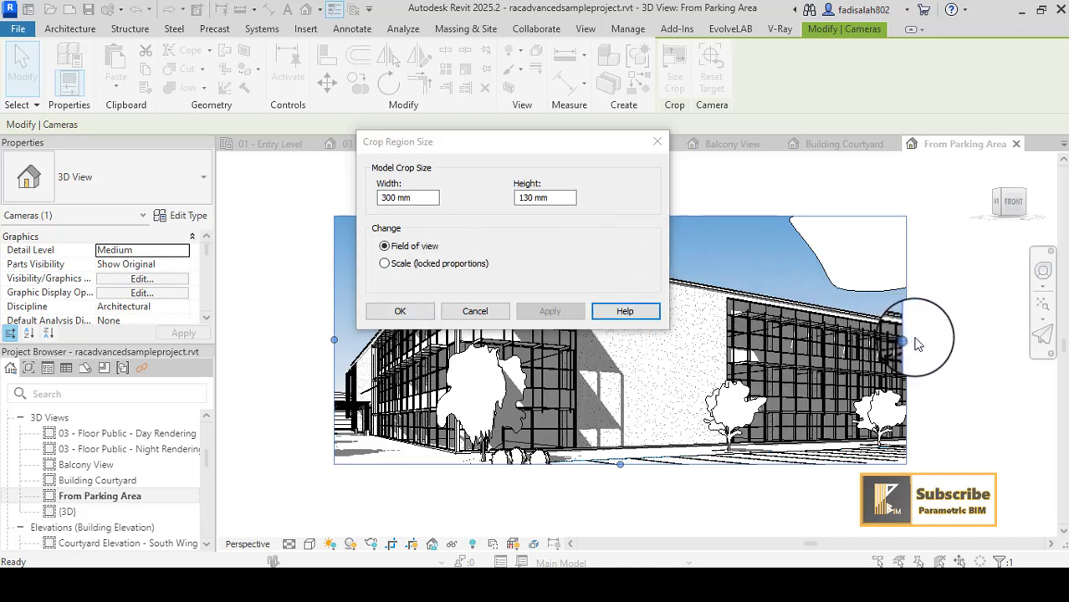
Set the crop region's width to 310 mm by field of view and apply it
{"action": "left_click", "coordinate": [393, 198]}
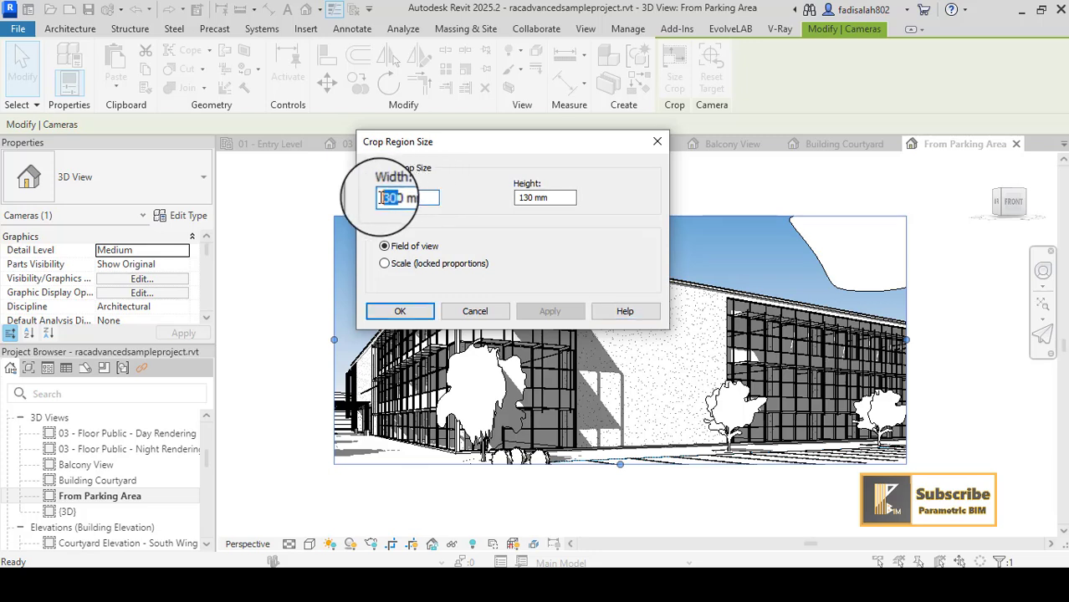
{"action": "left_click", "coordinate": [396, 199]}
{"action": "left_click_drag", "start_coordinate": [393, 201], "coordinate": [378, 198]}
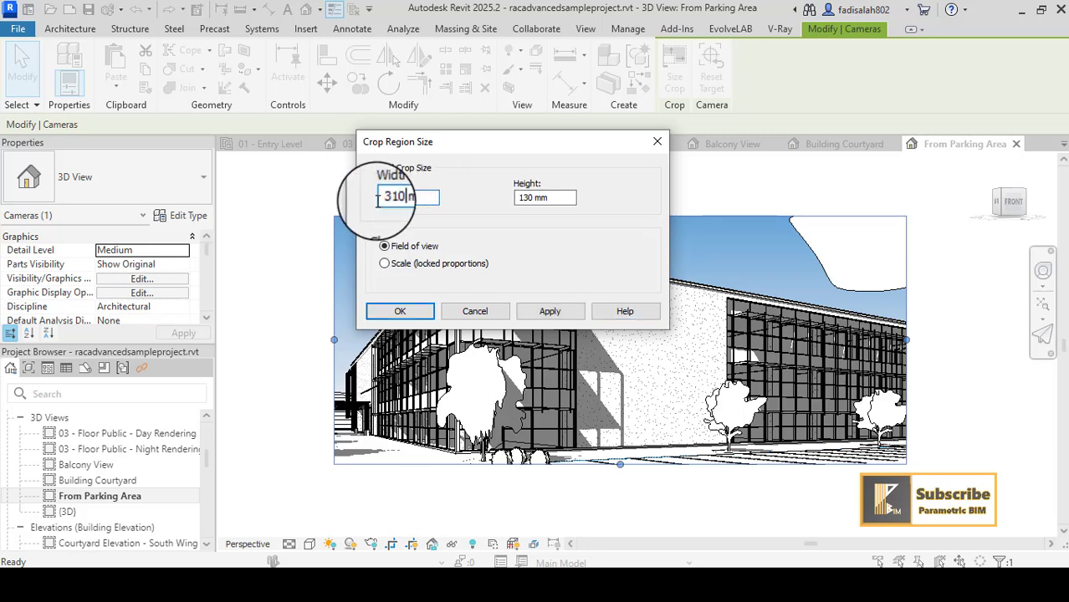
{"action": "left_click", "coordinate": [565, 313]}
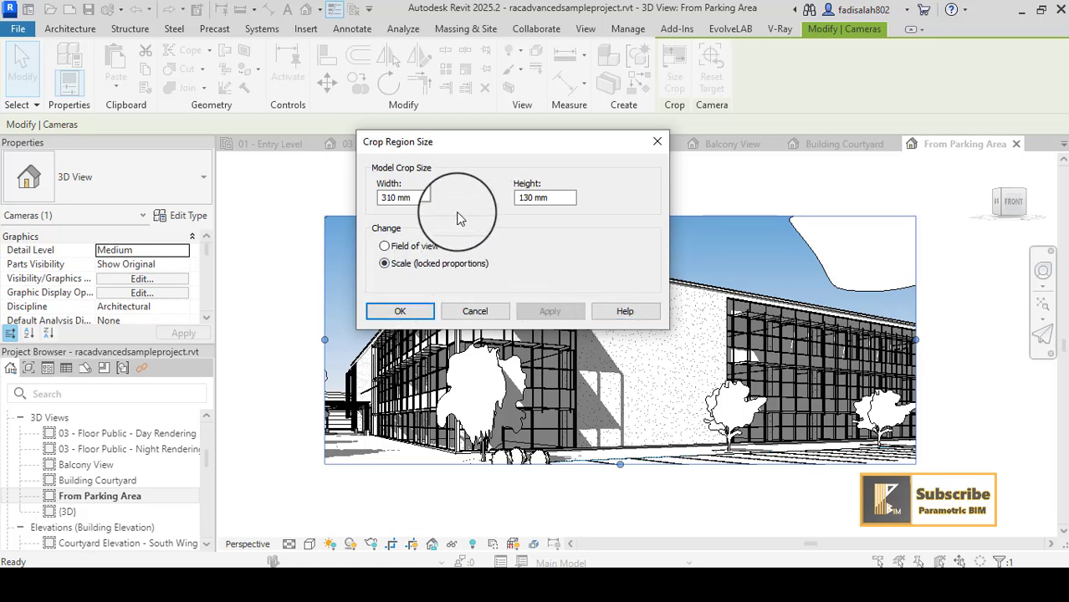
Scale the crop region to a width of 350 mm with locked proportions and accept the size
{"action": "left_click_drag", "start_coordinate": [396, 198], "coordinate": [378, 199]}
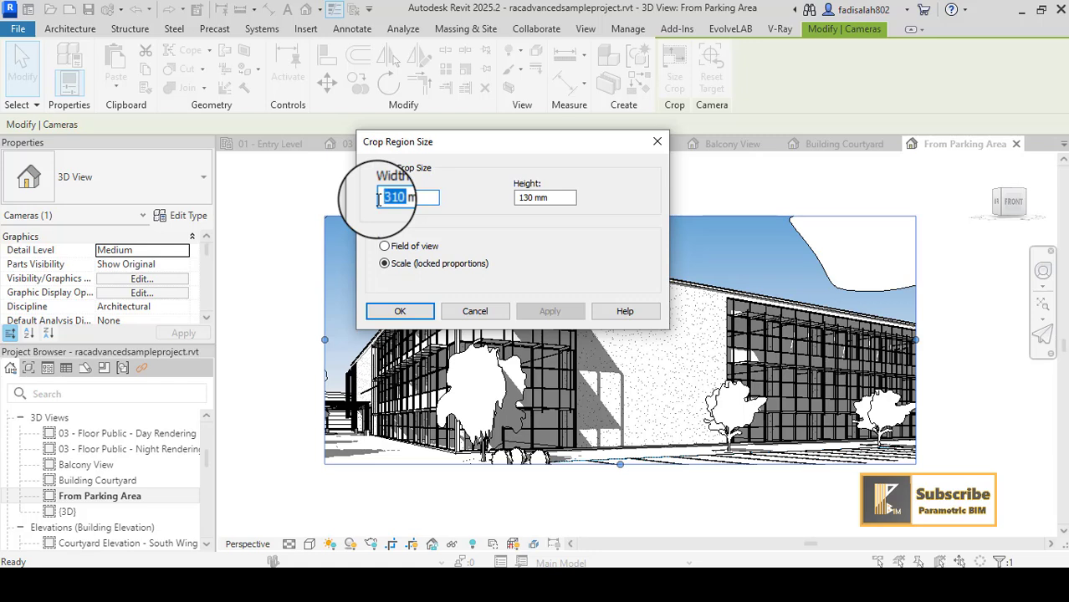
{"action": "left_click", "coordinate": [549, 312]}
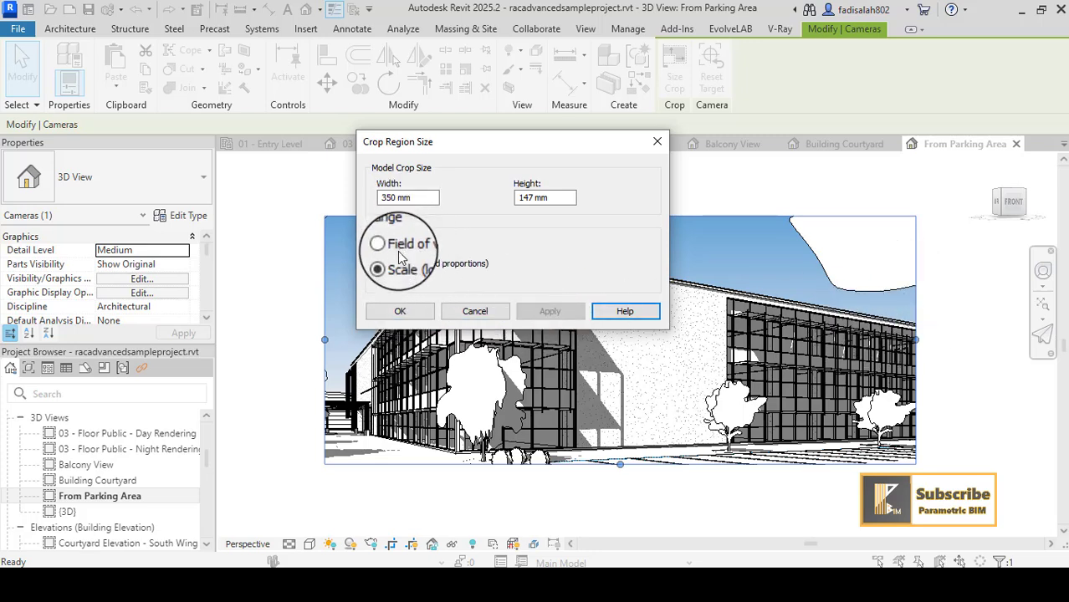
{"action": "left_click", "coordinate": [403, 311]}
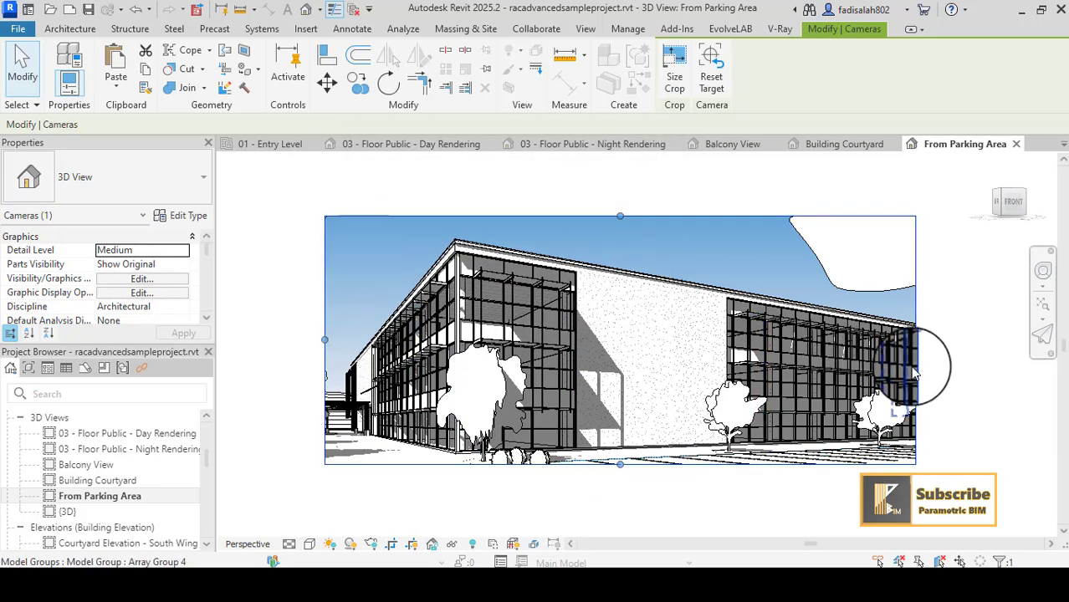
Stretch the crop region's right edge outward to a total width of about 370 mm and deselect it
{"action": "left_click_drag", "start_coordinate": [916, 340], "coordinate": [961, 361]}
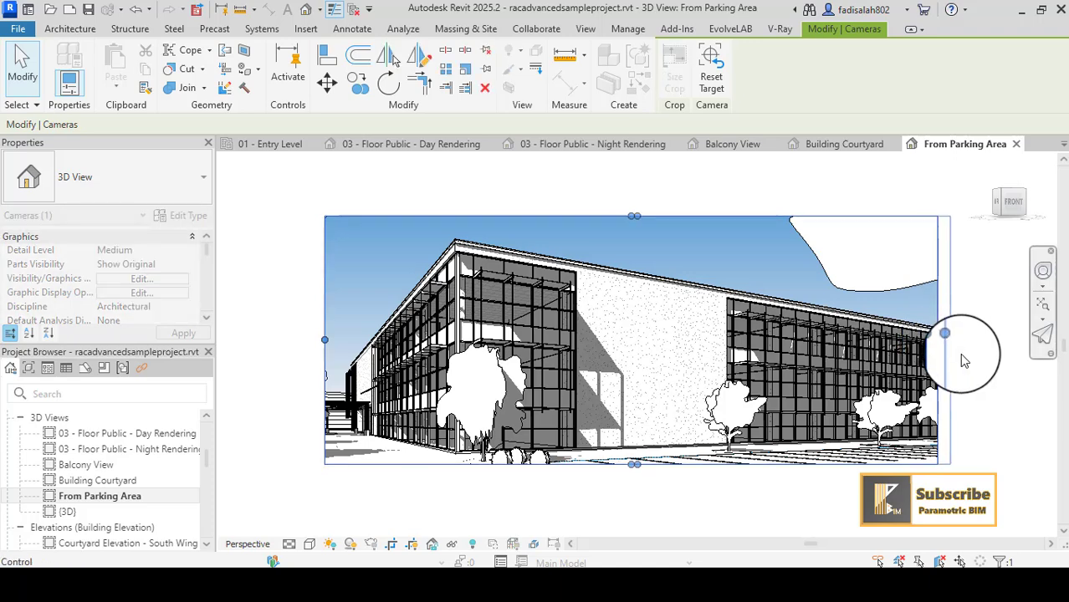
{"action": "left_click", "coordinate": [964, 362]}
{"action": "middle_click_drag", "start_coordinate": [961, 396], "coordinate": [947, 394]}
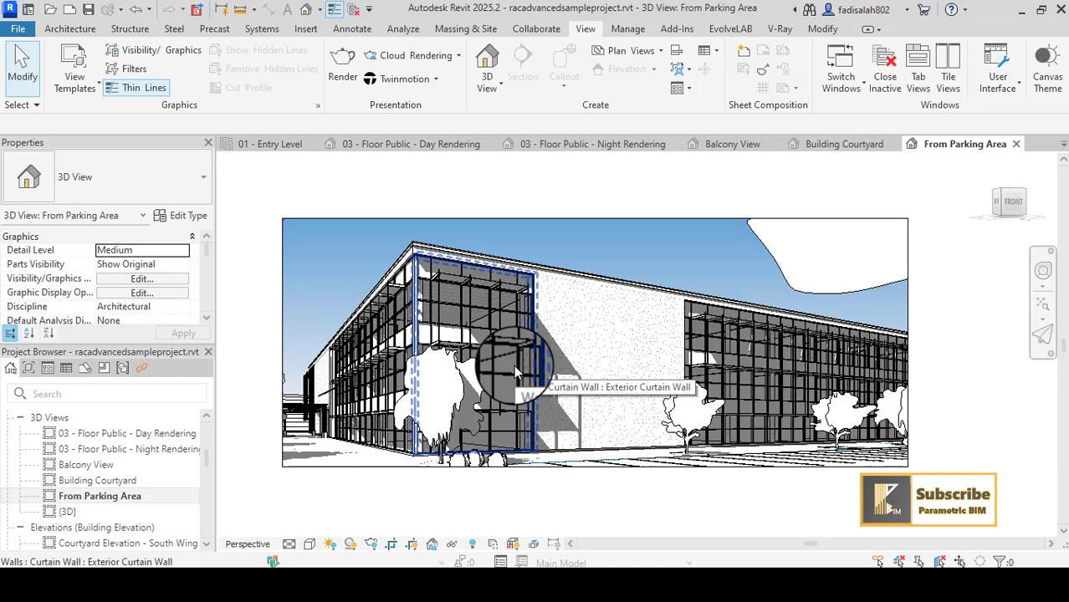
{"action": "middle_click_drag", "start_coordinate": [938, 363], "coordinate": [952, 365]}
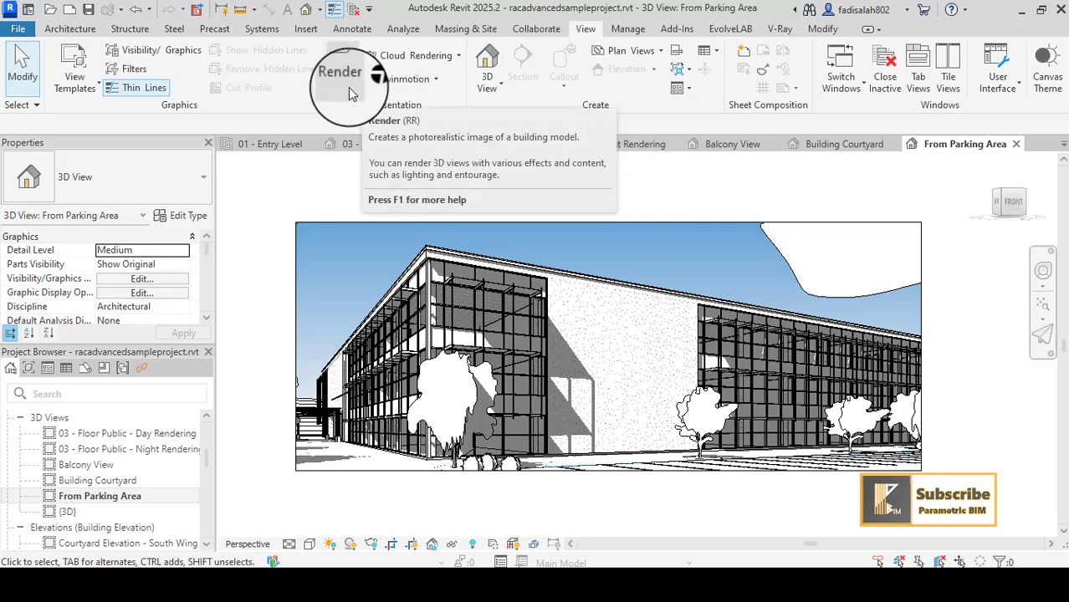
Open the Rendering settings for this view and choose the High quality setting
{"action": "left_click", "coordinate": [348, 87]}
{"action": "left_click_drag", "start_coordinate": [143, 19], "coordinate": [362, 40]}
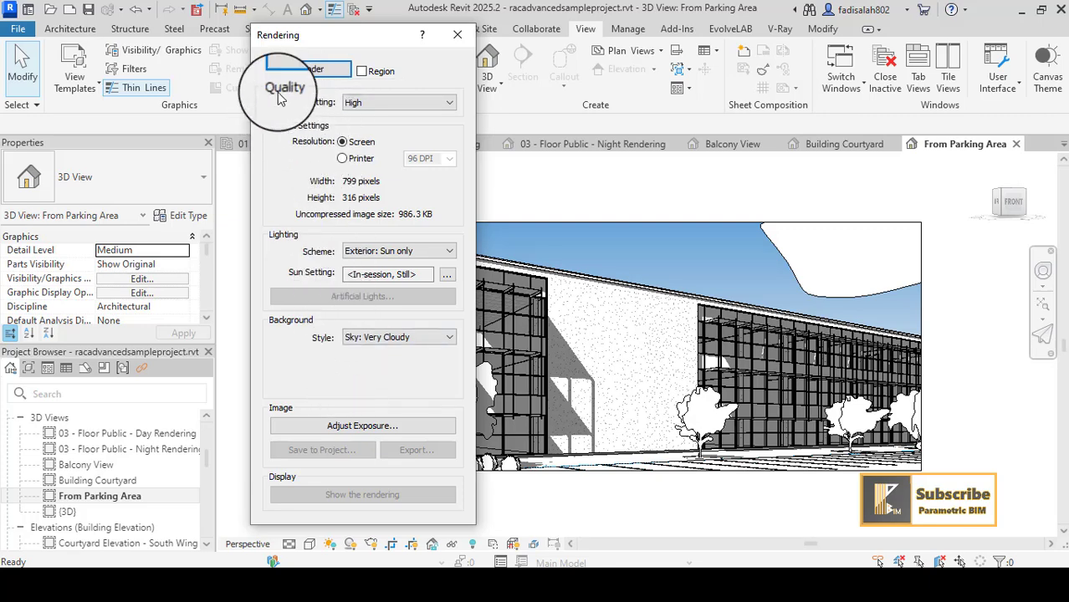
{"action": "left_click", "coordinate": [381, 102]}
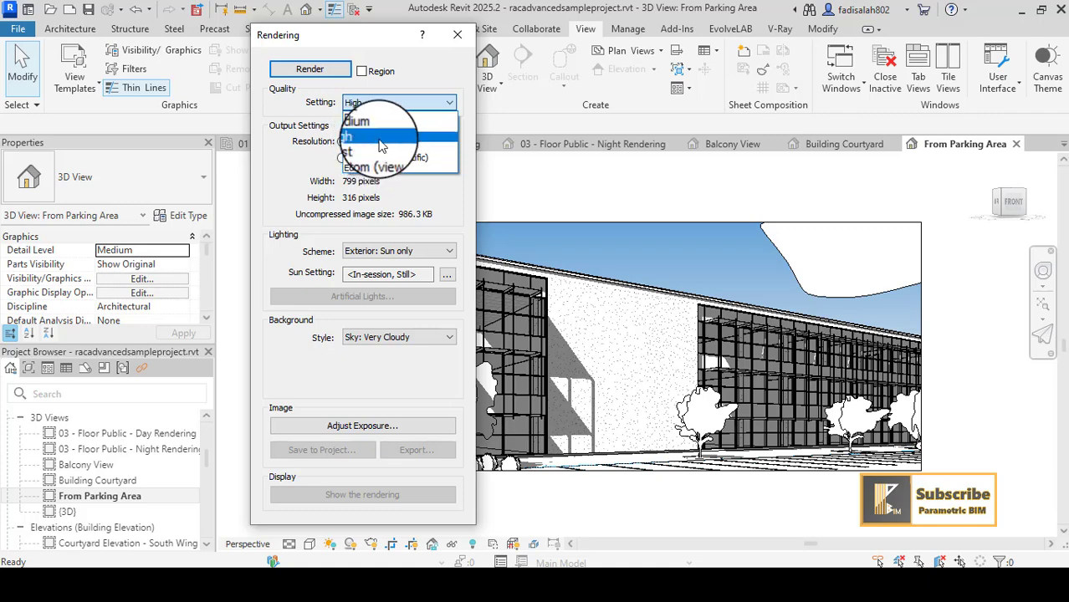
{"action": "left_click", "coordinate": [380, 140]}
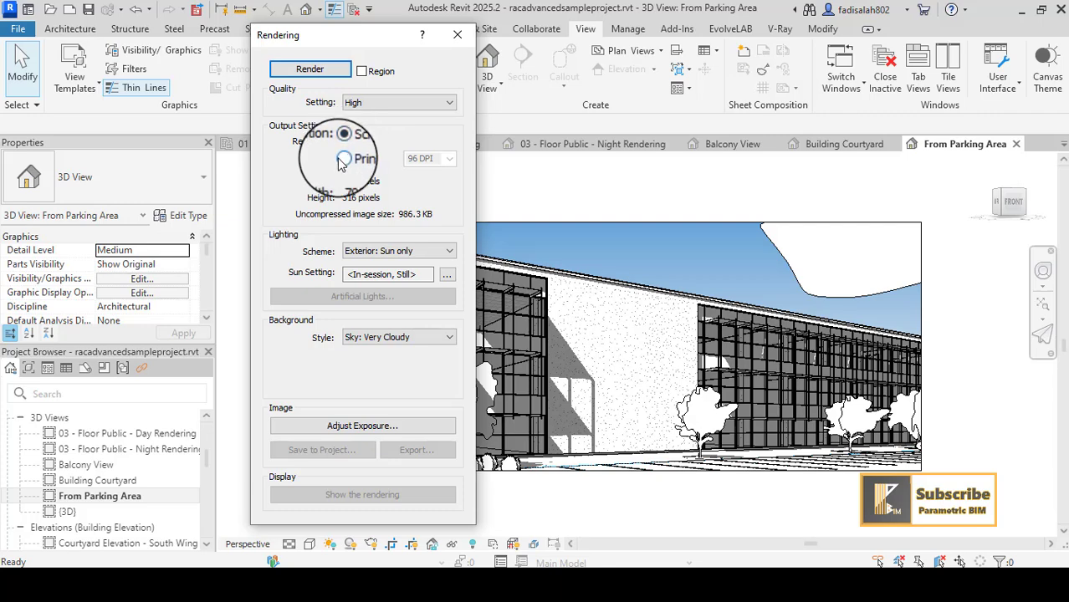
Try the Printer output resolution at 150 DPI and return the output resolution to Screen
{"action": "left_click", "coordinate": [430, 158]}
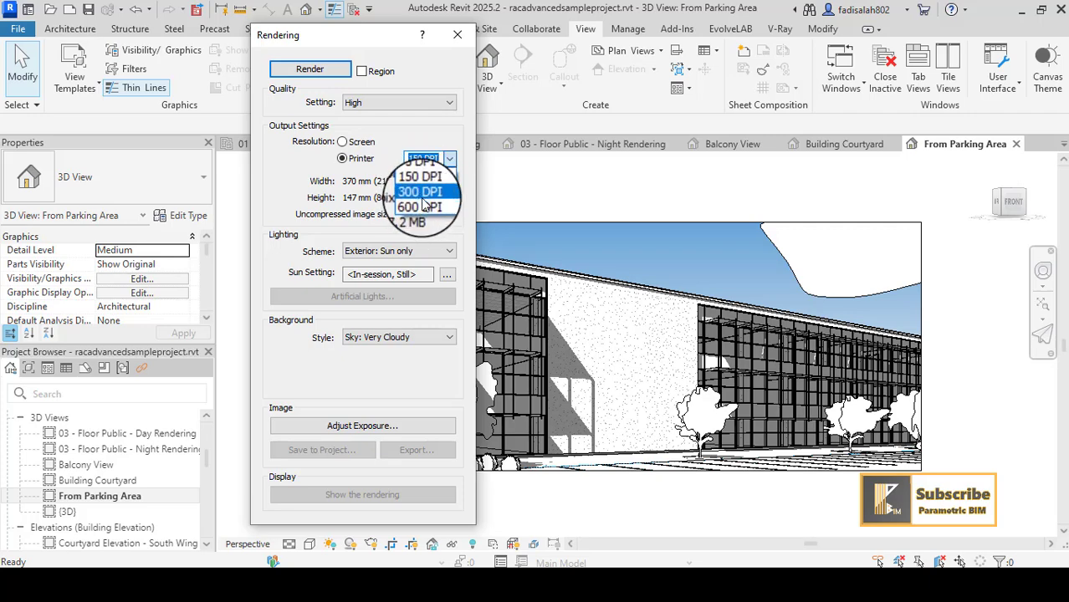
{"action": "left_click", "coordinate": [351, 152]}
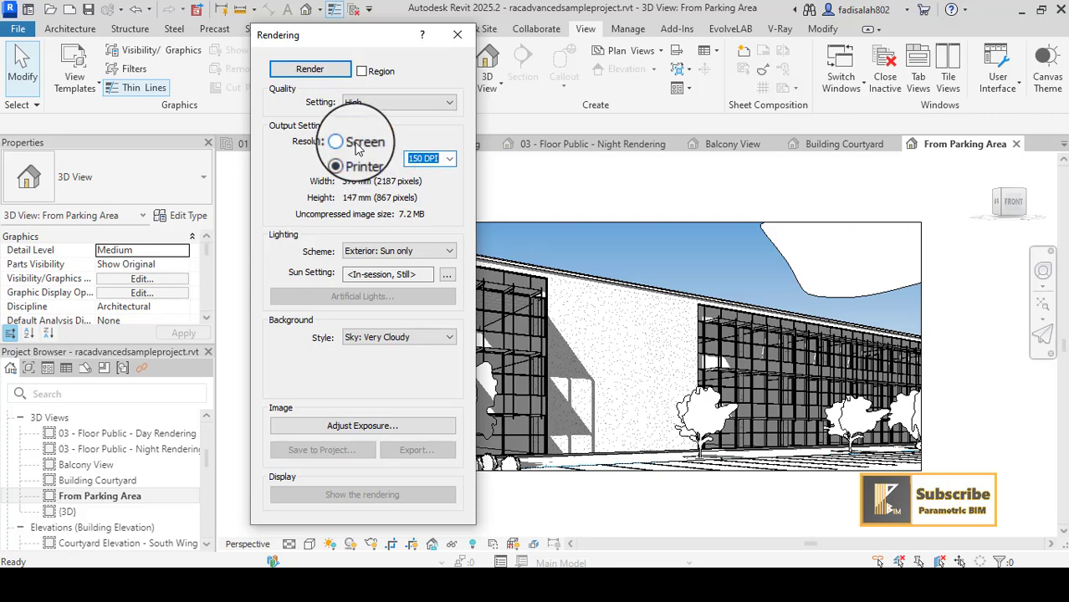
{"action": "left_click", "coordinate": [355, 148]}
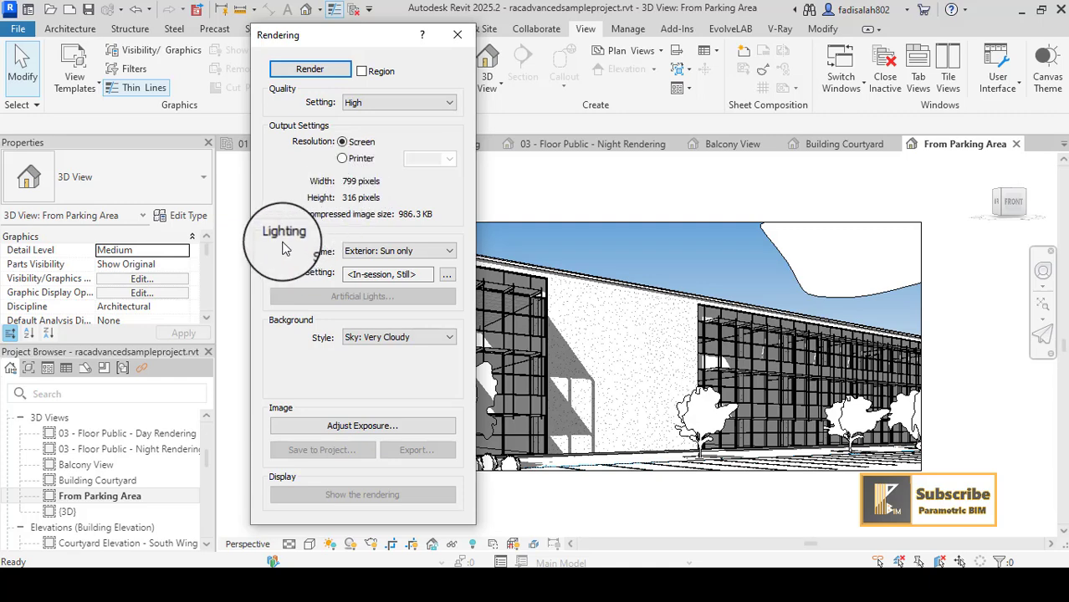
Choose Exterior: Sun only as the lighting scheme for the rendering
{"action": "left_click", "coordinate": [441, 252]}
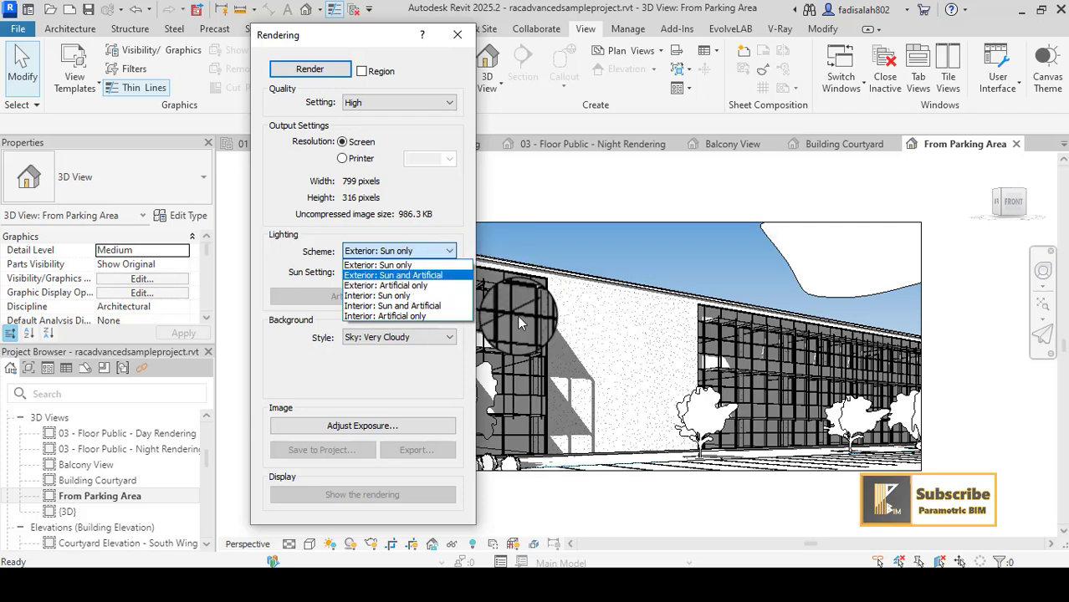
{"action": "left_click", "coordinate": [409, 266]}
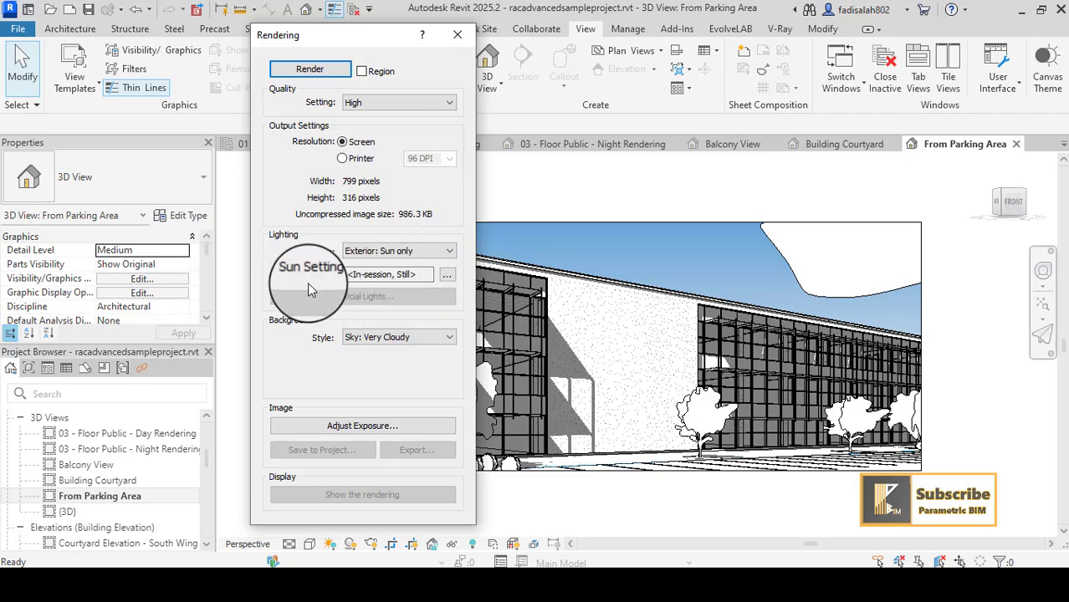
Set the time of the in-session still sun setting to 12:00 PM and apply it
{"action": "left_click", "coordinate": [449, 275]}
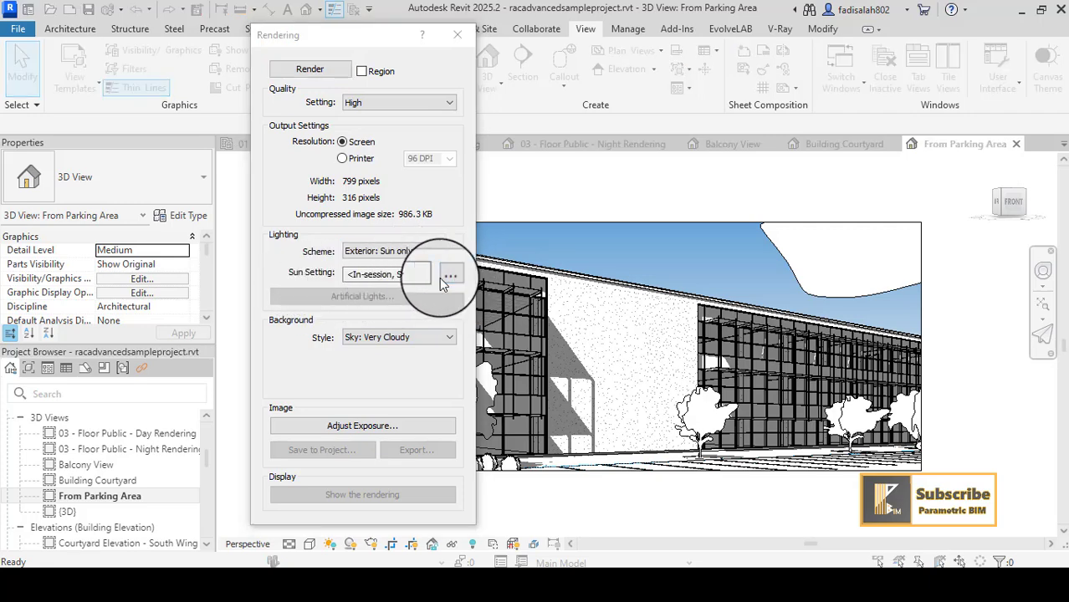
{"action": "left_click_drag", "start_coordinate": [324, 143], "coordinate": [271, 136]}
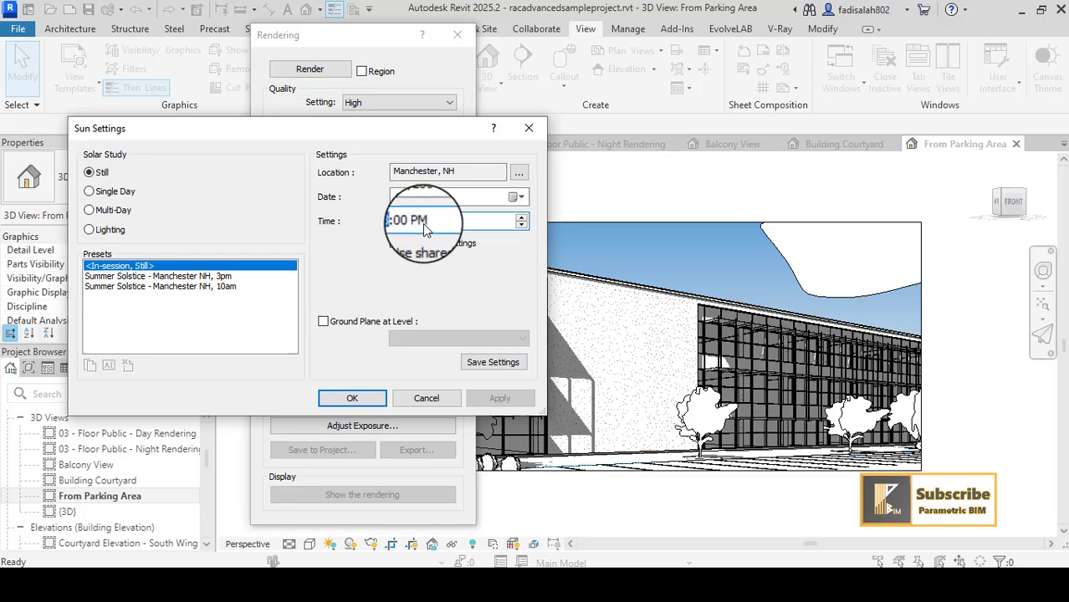
{"action": "type", "text": "12"}
{"action": "left_click", "coordinate": [485, 400]}
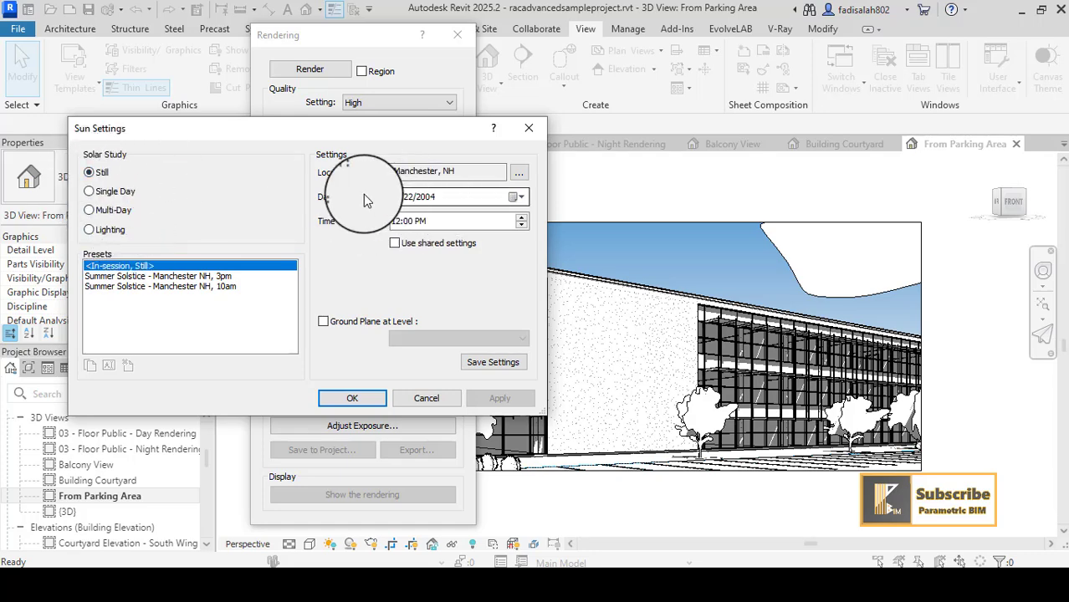
{"action": "left_click", "coordinate": [360, 398]}
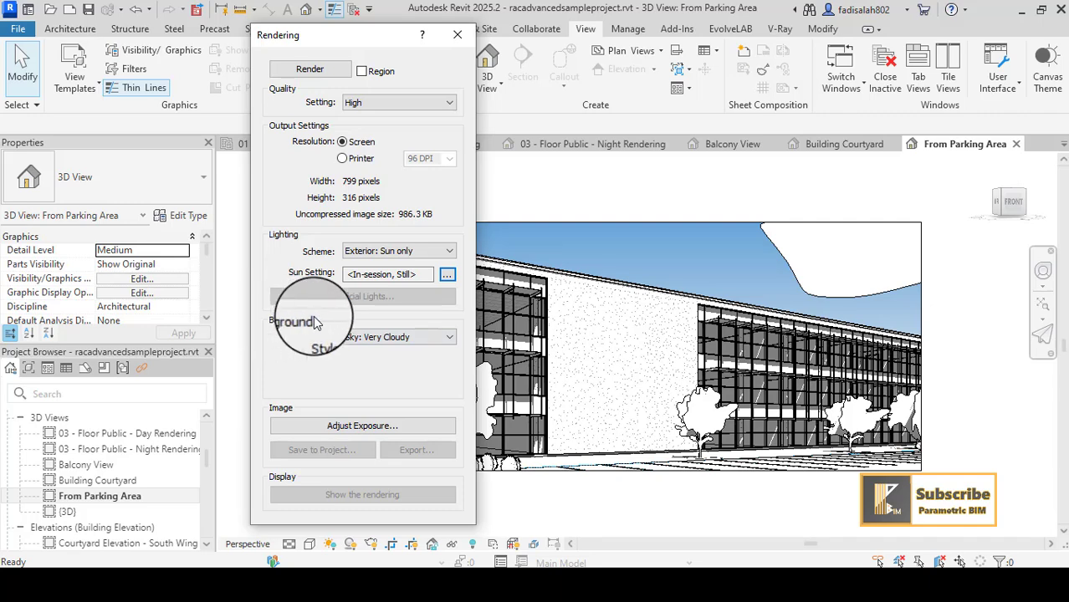
Try the Color background style, sample the custom black and green swatches, and cancel the colour choice
{"action": "left_click", "coordinate": [404, 339]}
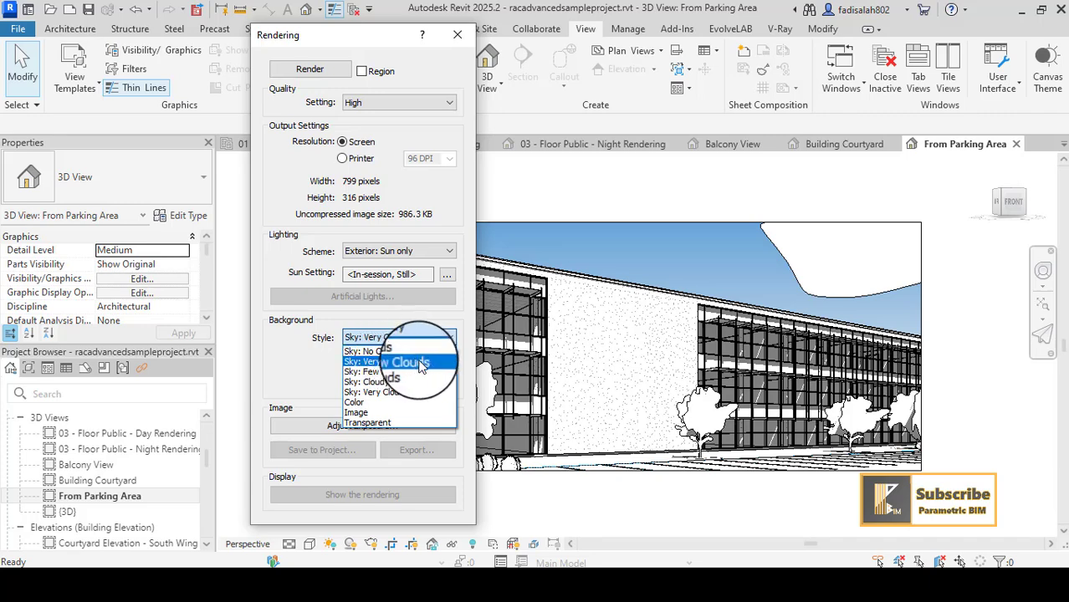
{"action": "left_click", "coordinate": [397, 404]}
{"action": "left_click", "coordinate": [386, 364]}
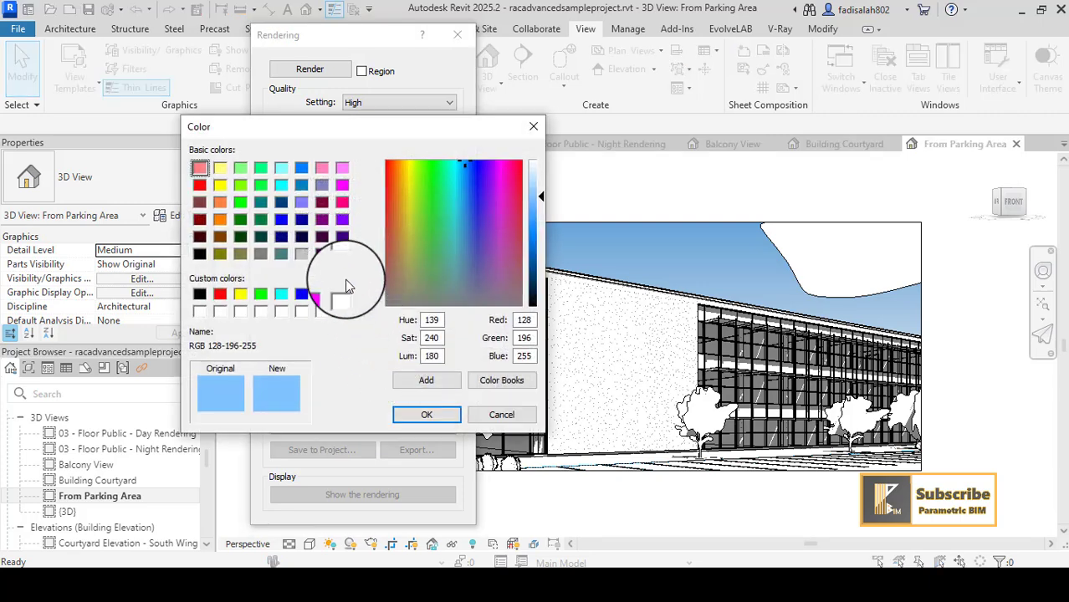
{"action": "left_click", "coordinate": [260, 294]}
{"action": "left_click", "coordinate": [240, 294]}
{"action": "left_click", "coordinate": [216, 294]}
{"action": "left_click", "coordinate": [199, 294]}
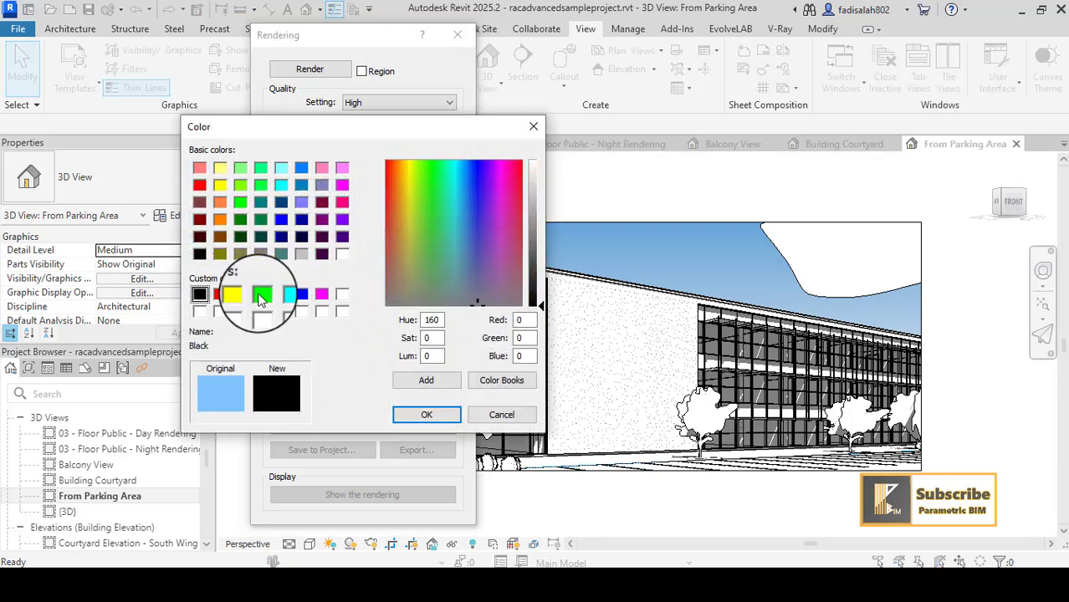
{"action": "left_click", "coordinate": [260, 296]}
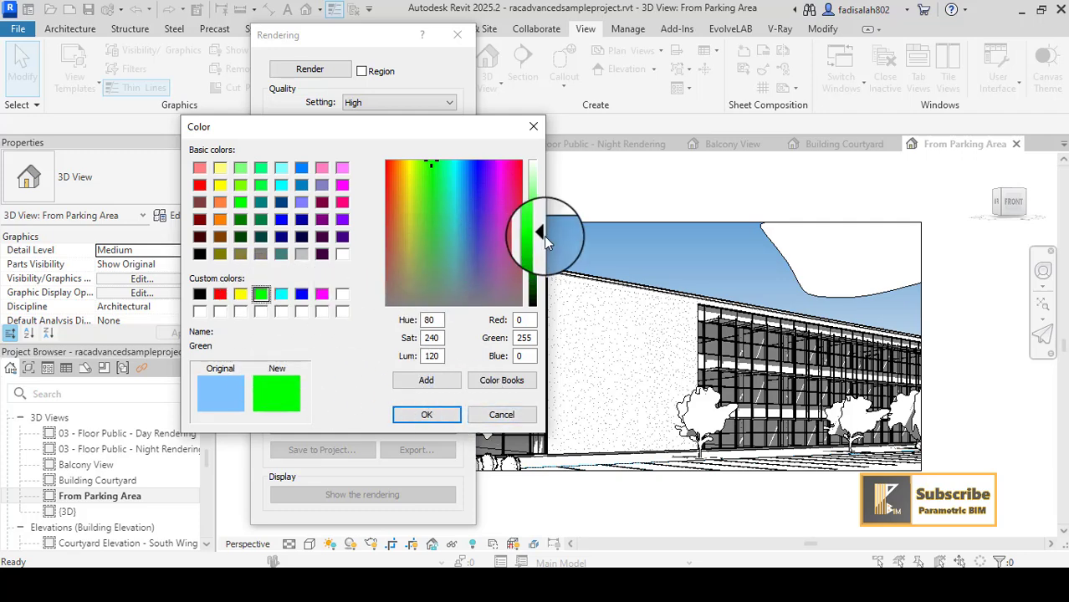
{"action": "left_click", "coordinate": [502, 415]}
Try Image as the background style, open its customization, and cancel without choosing a picture
{"action": "left_click", "coordinate": [384, 339]}
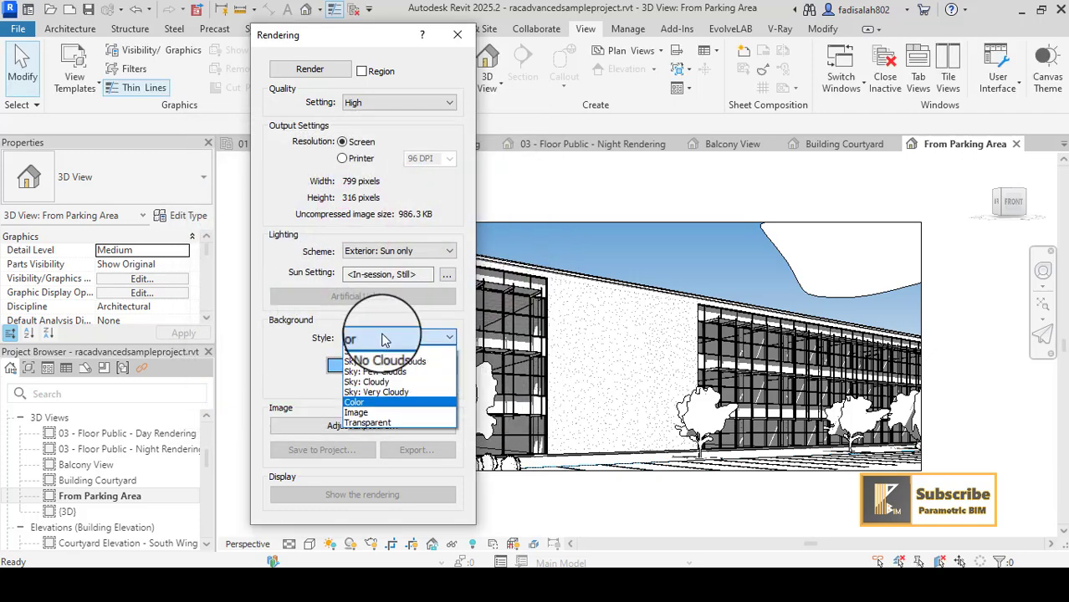
{"action": "left_click", "coordinate": [375, 415]}
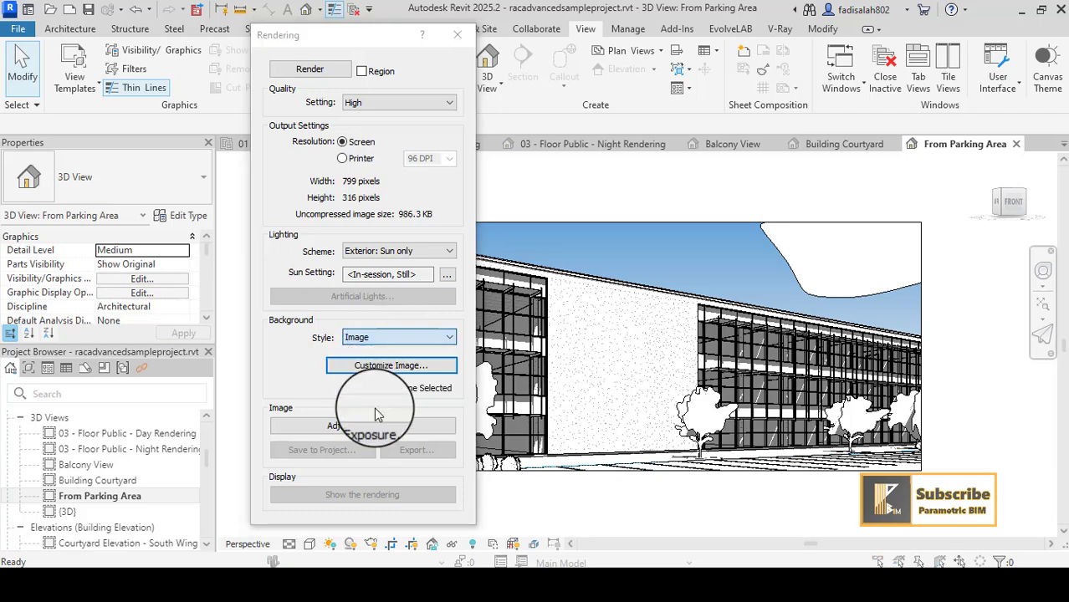
{"action": "left_click", "coordinate": [389, 365]}
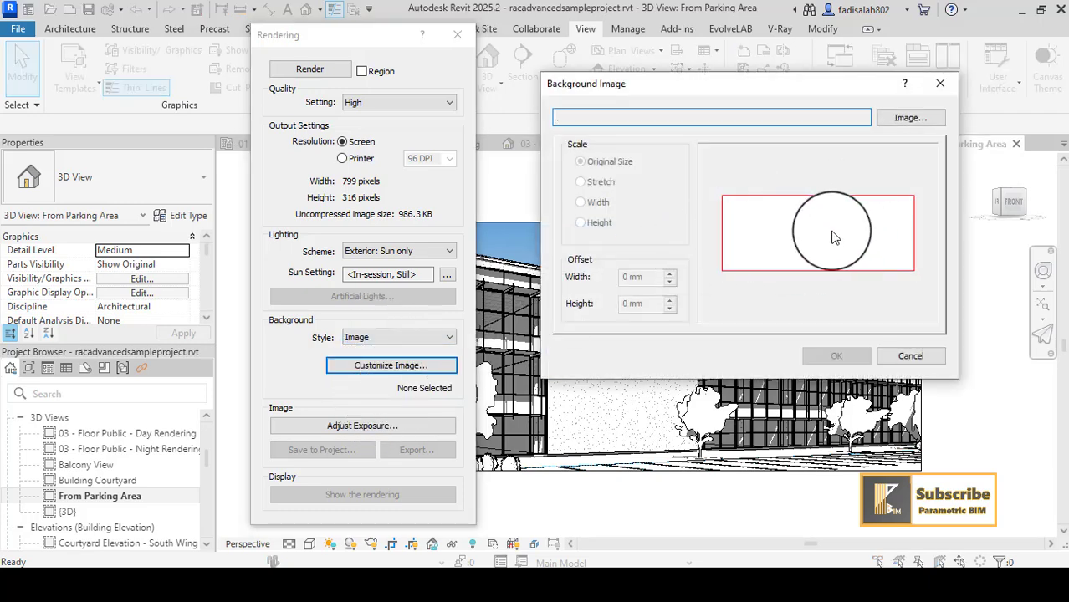
{"action": "left_click", "coordinate": [911, 356]}
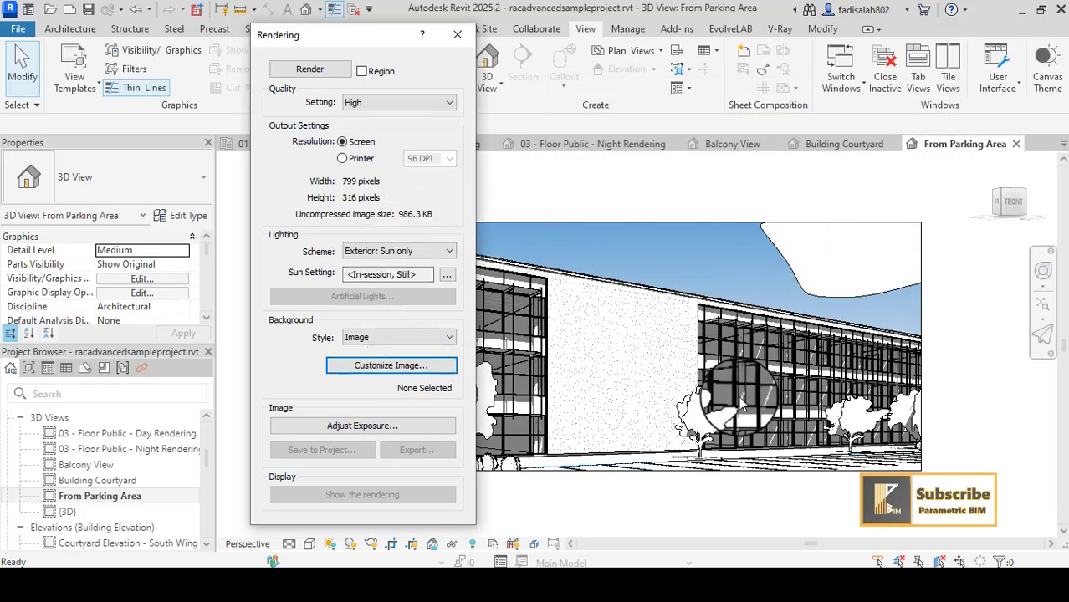
Set the rendering background style to Sky: Few Clouds
{"action": "mouse_move", "coordinate": [354, 42]}
{"action": "left_mouse_down"}
{"action": "mouse_move", "coordinate": [201, 42]}
{"action": "mouse_move", "coordinate": [146, 29]}
{"action": "mouse_move", "coordinate": [361, 32]}
{"action": "left_mouse_up"}
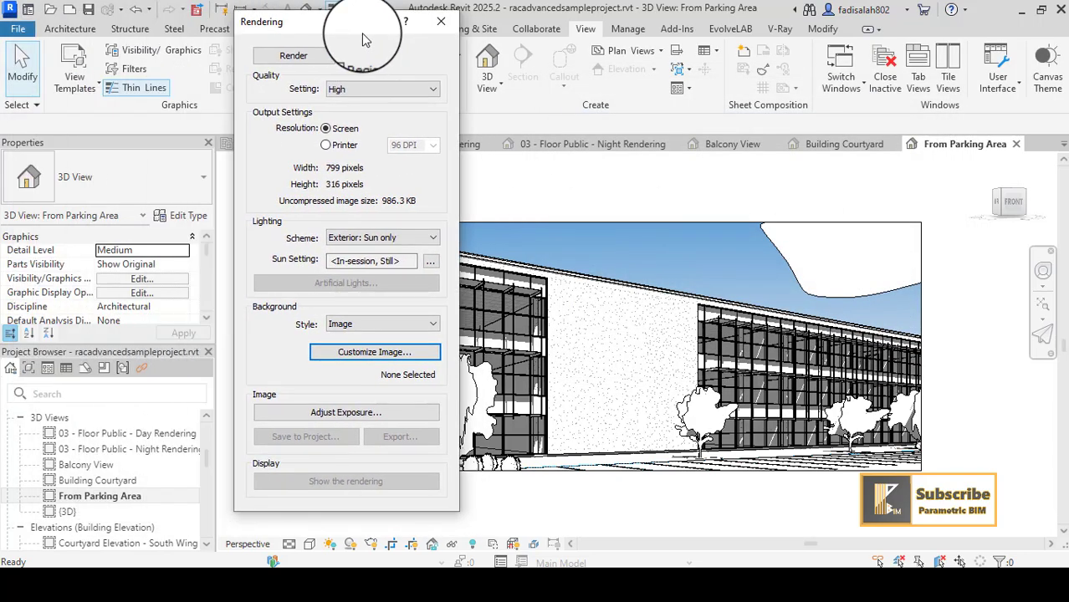
{"action": "left_click", "coordinate": [387, 324]}
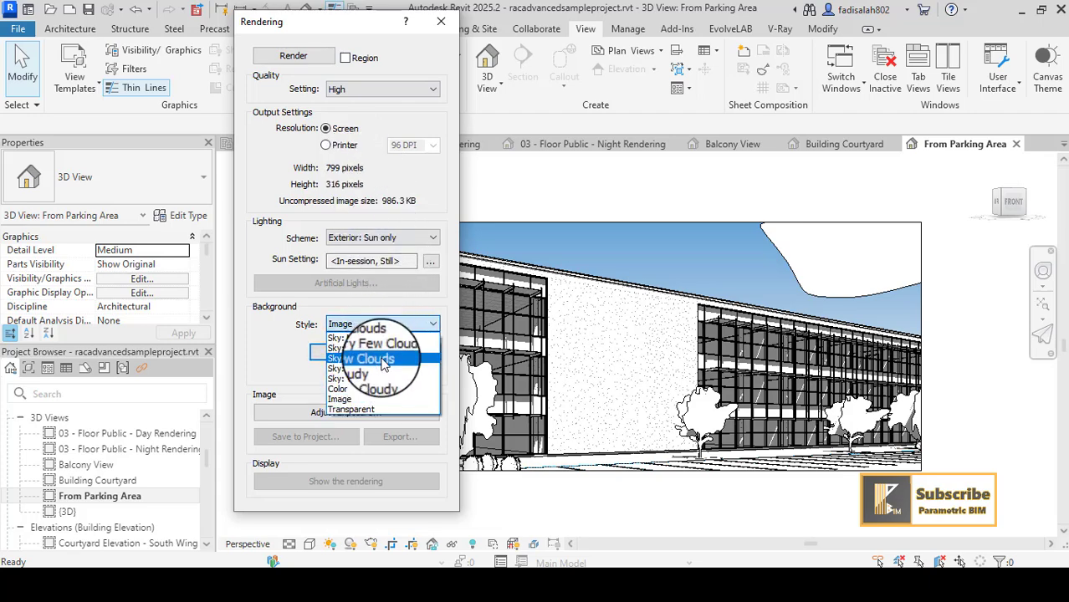
{"action": "left_click", "coordinate": [376, 358]}
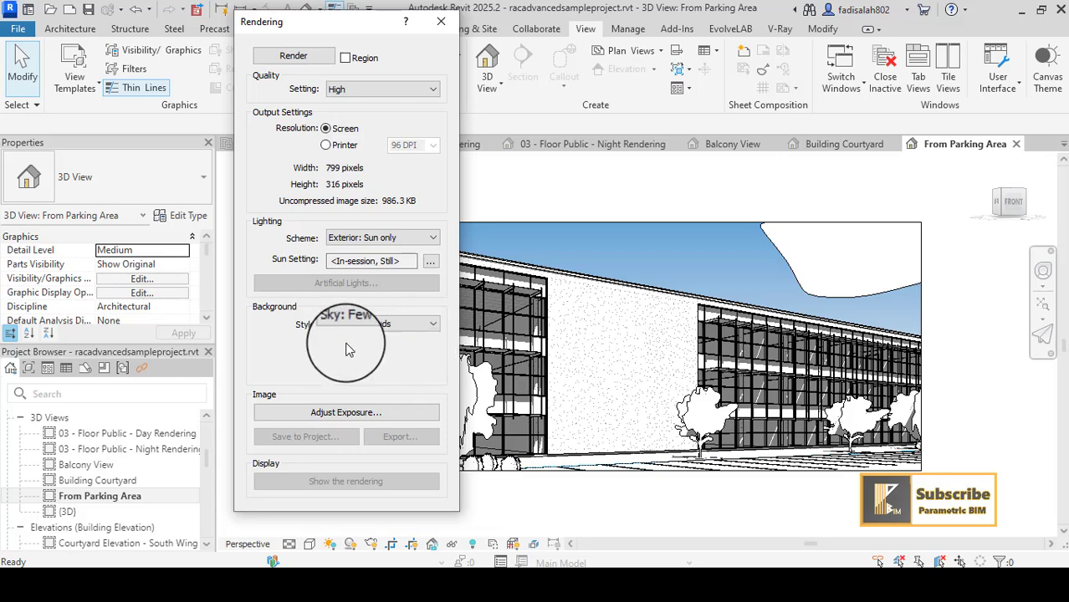
Review the exposure, highlights, shadows, saturation and white point controls for the rendering and close them unchanged
{"action": "left_click", "coordinate": [379, 418]}
{"action": "left_click_drag", "start_coordinate": [353, 124], "coordinate": [562, 90]}
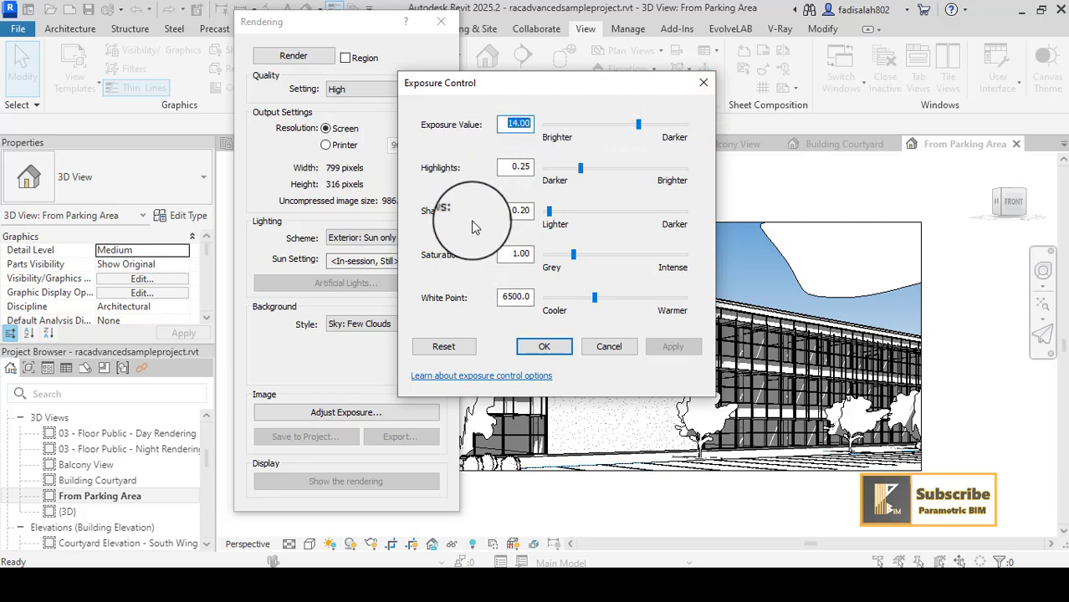
{"action": "left_click", "coordinate": [704, 82]}
Start rendering the From Parking Area view and close the Rendering settings
{"action": "left_click_drag", "start_coordinate": [336, 32], "coordinate": [304, 48]}
{"action": "left_click", "coordinate": [261, 74]}
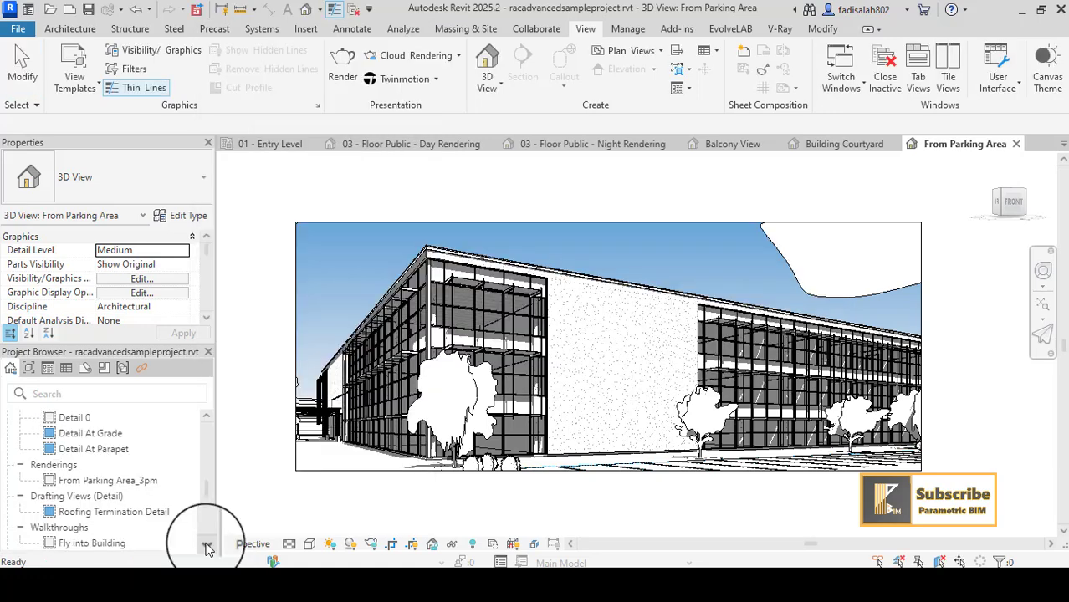
Find the project's saved renderings and open From Parking Area_3pm
{"action": "left_click", "coordinate": [207, 548]}
{"action": "left_click", "coordinate": [207, 548]}
{"action": "left_click", "coordinate": [207, 548]}
{"action": "left_click", "coordinate": [208, 548]}
{"action": "left_click", "coordinate": [207, 548]}
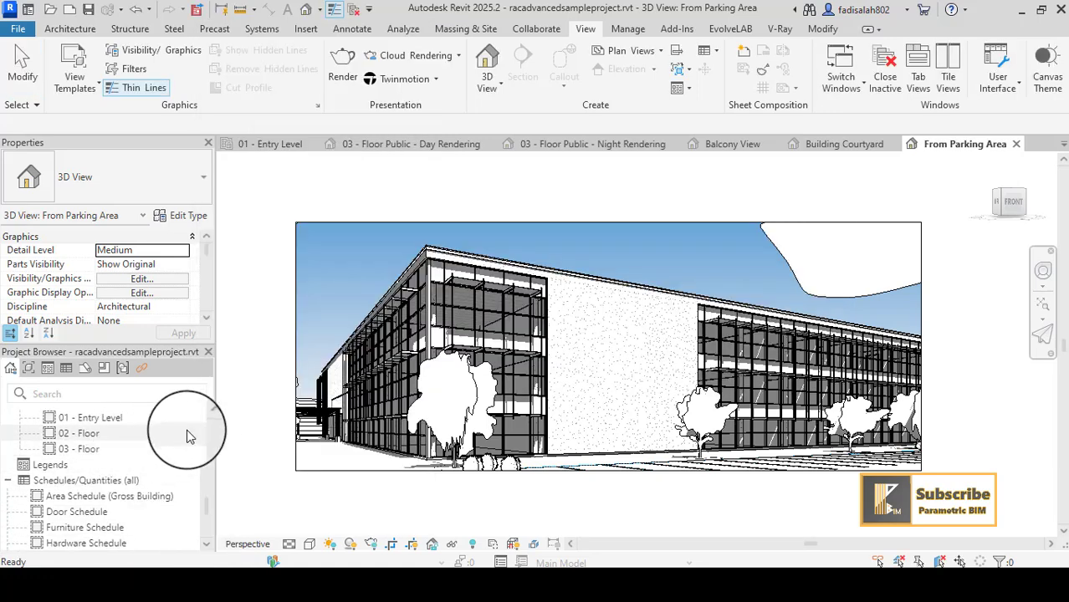
{"action": "left_click", "coordinate": [207, 414]}
{"action": "left_click", "coordinate": [207, 414]}
{"action": "left_click", "coordinate": [207, 414]}
{"action": "left_click", "coordinate": [206, 414]}
{"action": "left_click", "coordinate": [206, 416]}
{"action": "left_click", "coordinate": [207, 416]}
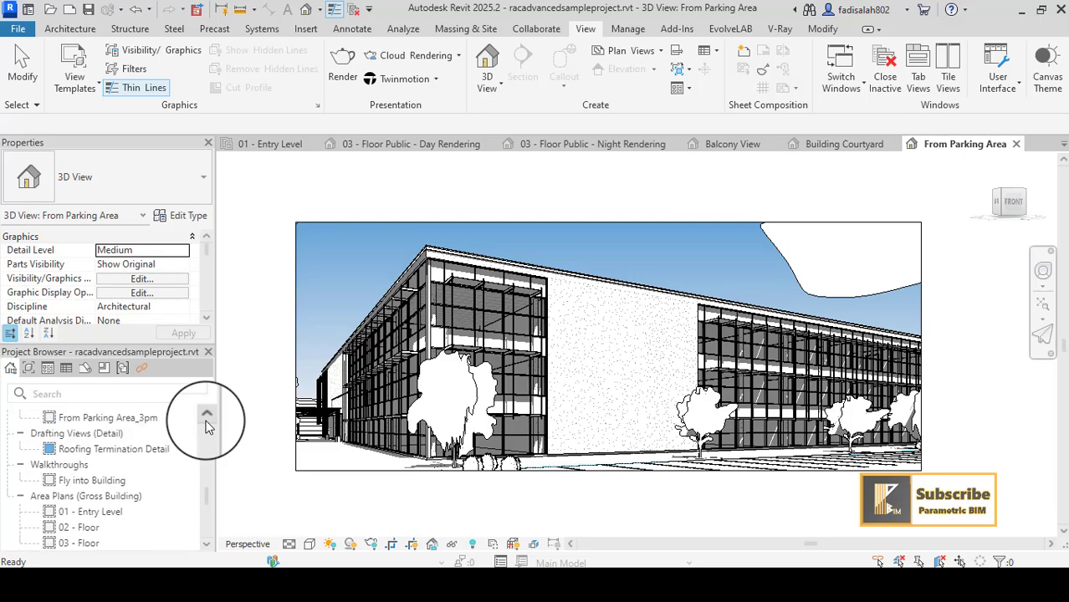
{"action": "left_click", "coordinate": [207, 416]}
{"action": "left_click", "coordinate": [208, 416]}
{"action": "left_click", "coordinate": [121, 451]}
{"action": "double_click", "coordinate": [121, 451]}
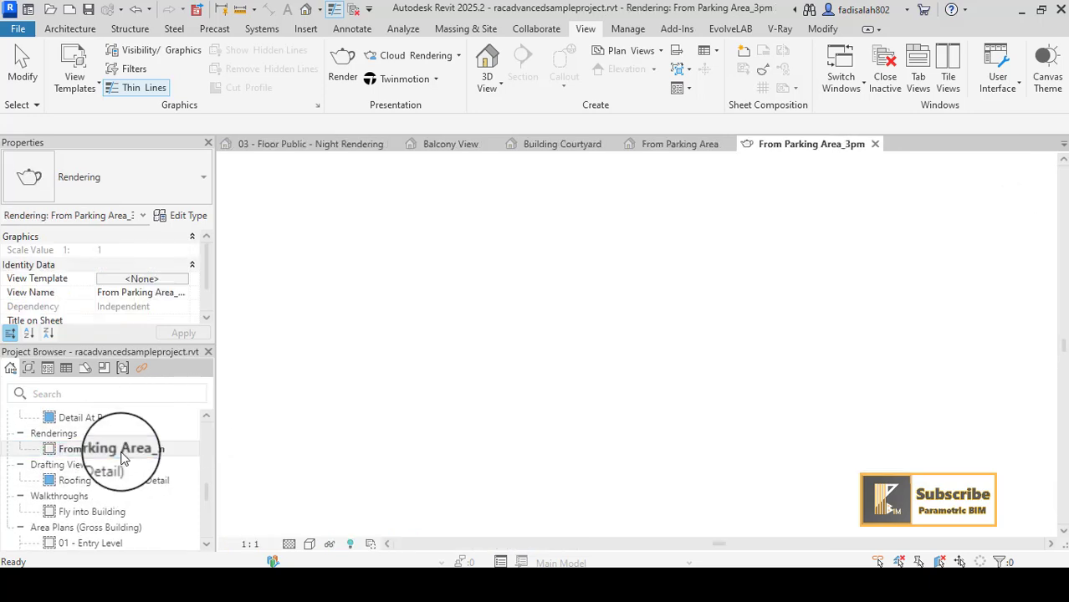
Examine the saved rendered image of the building exterior, selecting and deselecting it
{"action": "middle_click_drag", "start_coordinate": [786, 501], "coordinate": [783, 507]}
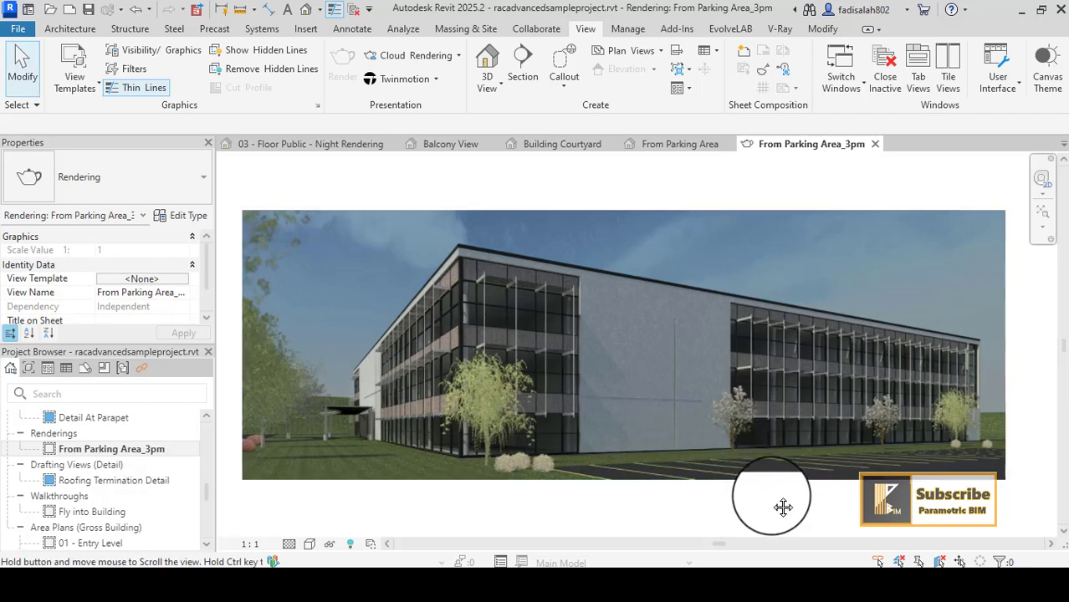
{"action": "left_click", "coordinate": [633, 391]}
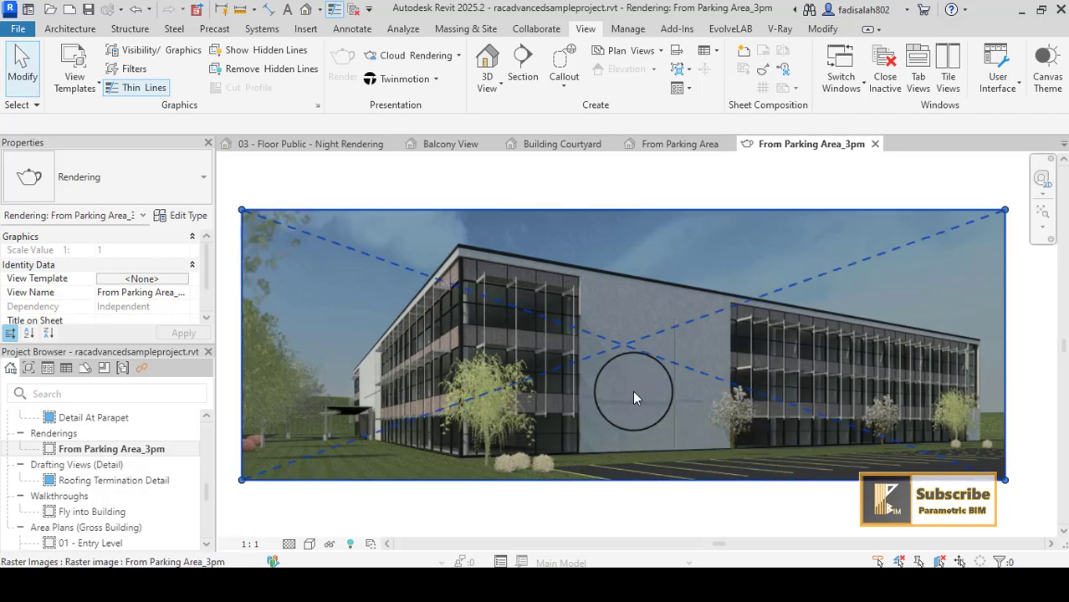
{"action": "left_click", "coordinate": [650, 502]}
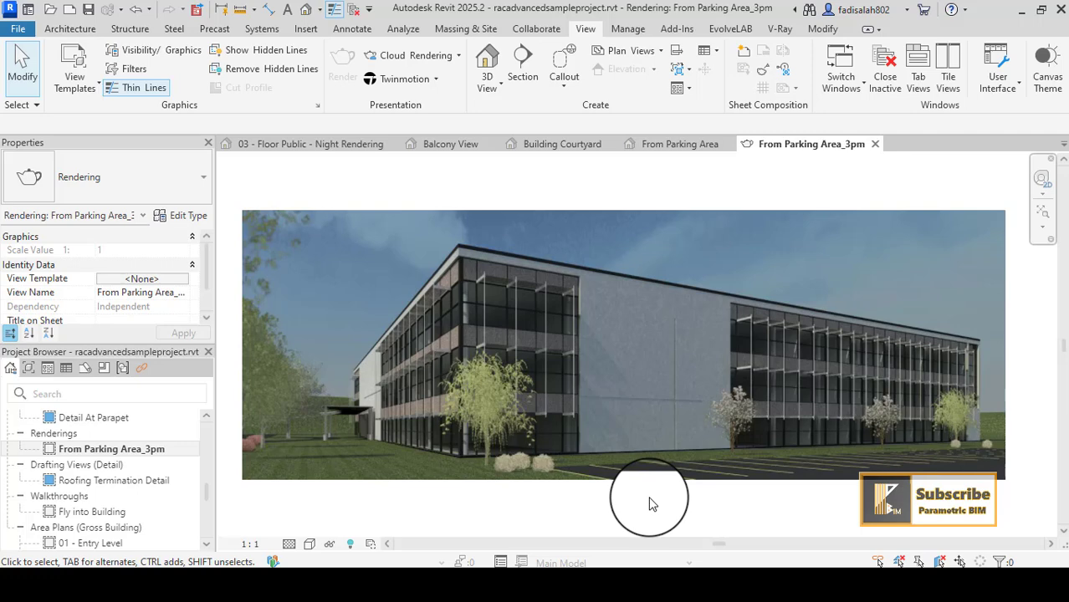
{"action": "middle_click_drag", "start_coordinate": [644, 517], "coordinate": [651, 524]}
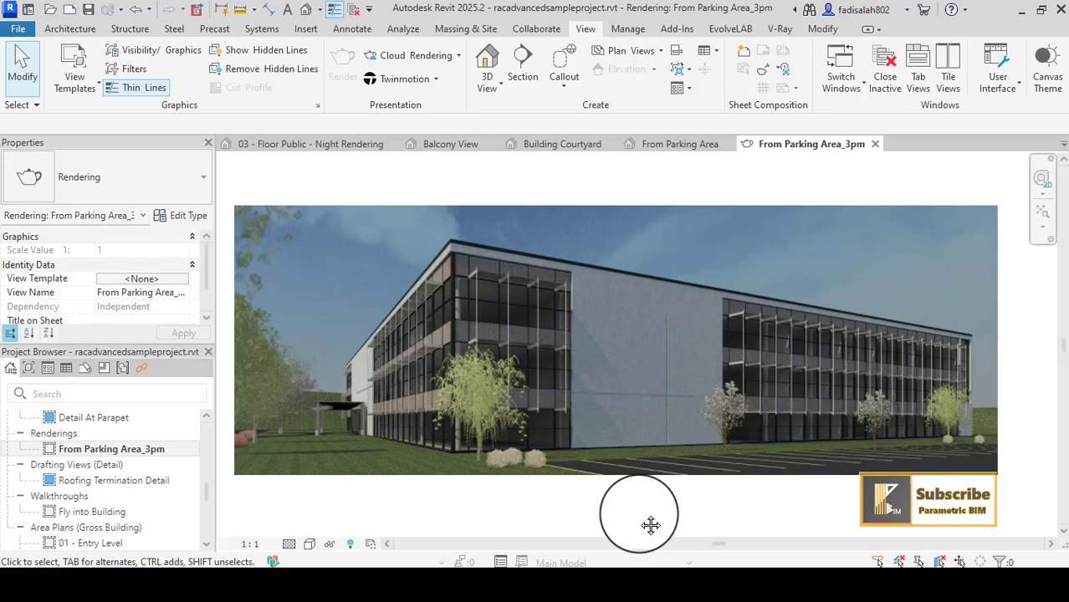
{"action": "middle_click_drag", "start_coordinate": [640, 518], "coordinate": [651, 512]}
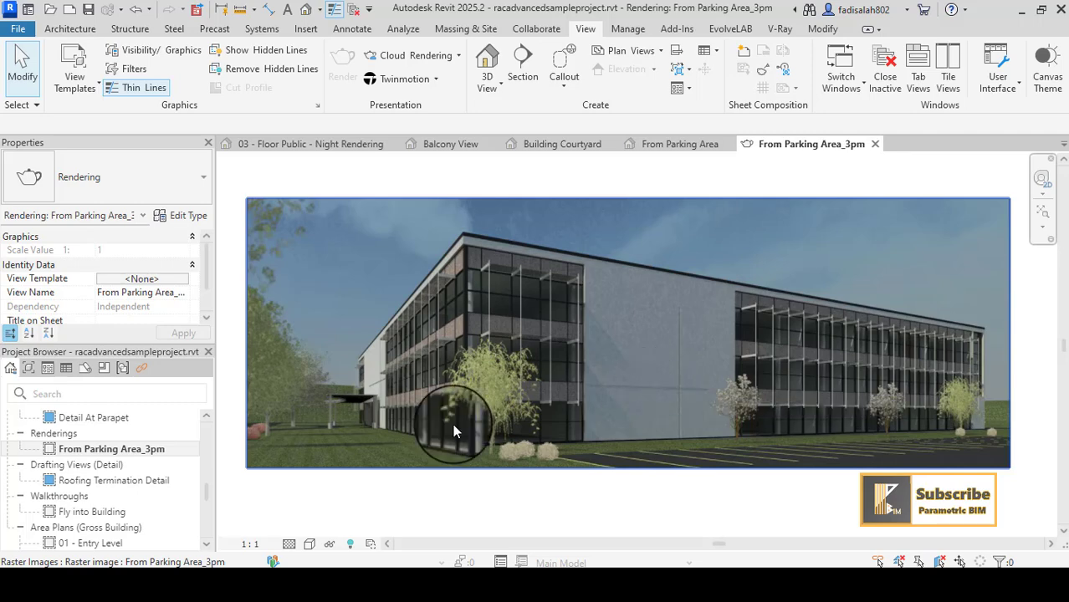
Return to the From Parking Area 3D view
{"action": "left_click", "coordinate": [208, 416]}
{"action": "left_click_drag", "start_coordinate": [207, 421], "coordinate": [208, 422]}
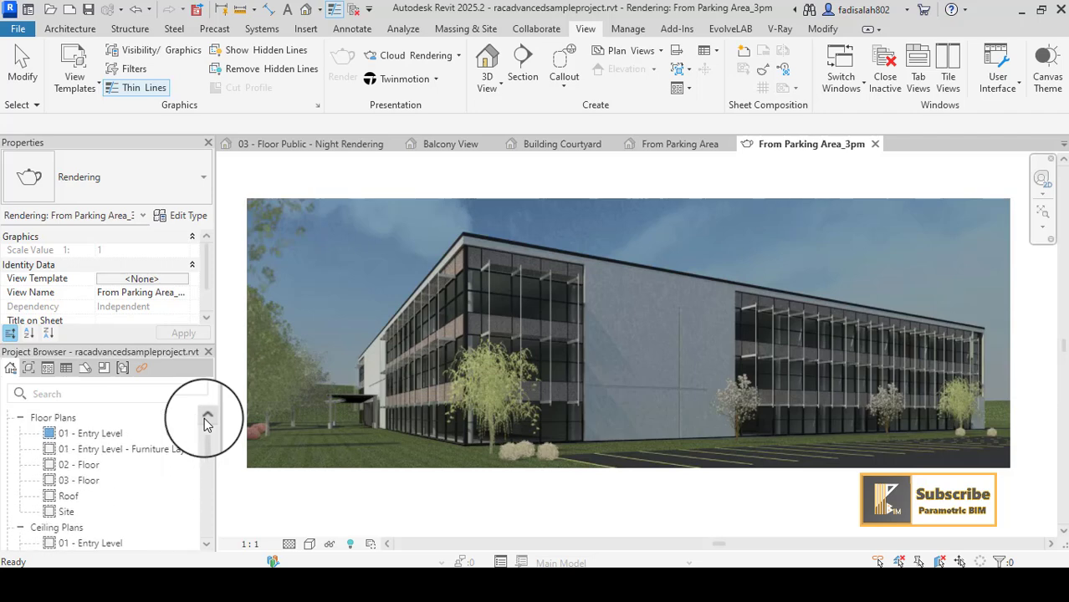
{"action": "left_click_drag", "start_coordinate": [210, 541], "coordinate": [210, 541]}
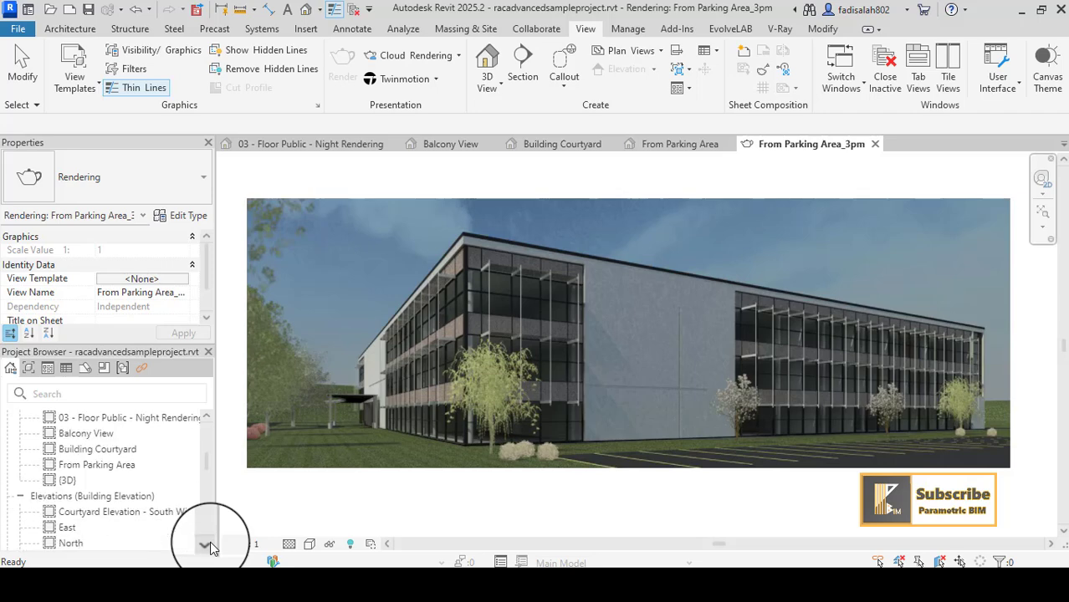
{"action": "double_click", "coordinate": [143, 465]}
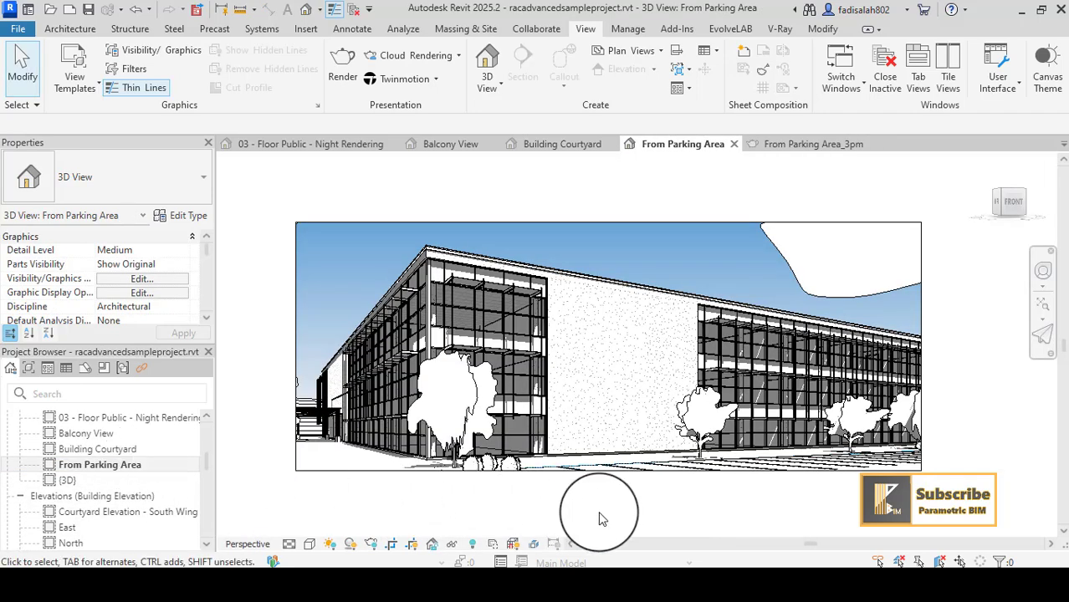
{"action": "middle_click_drag", "start_coordinate": [598, 516], "coordinate": [652, 519]}
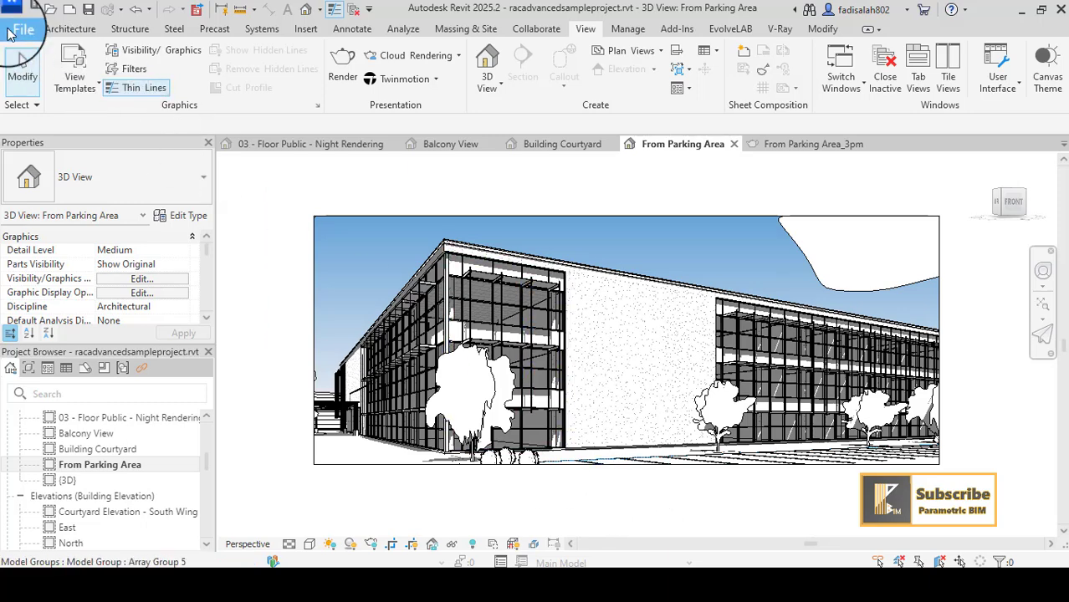
Start exporting the From Parking Area view as an image
{"action": "left_click", "coordinate": [10, 34]}
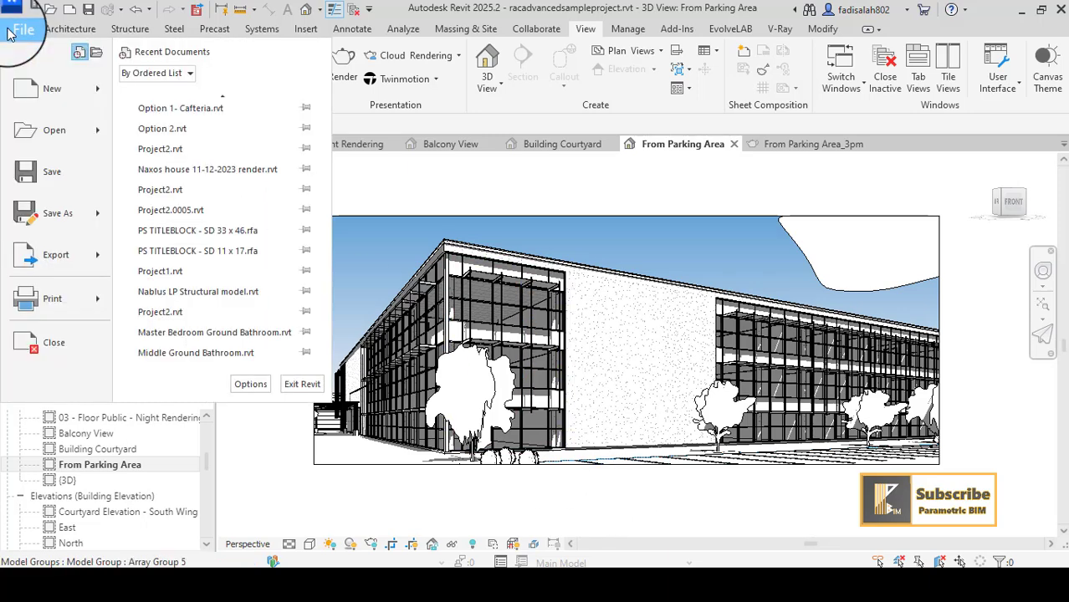
{"action": "left_click", "coordinate": [73, 243]}
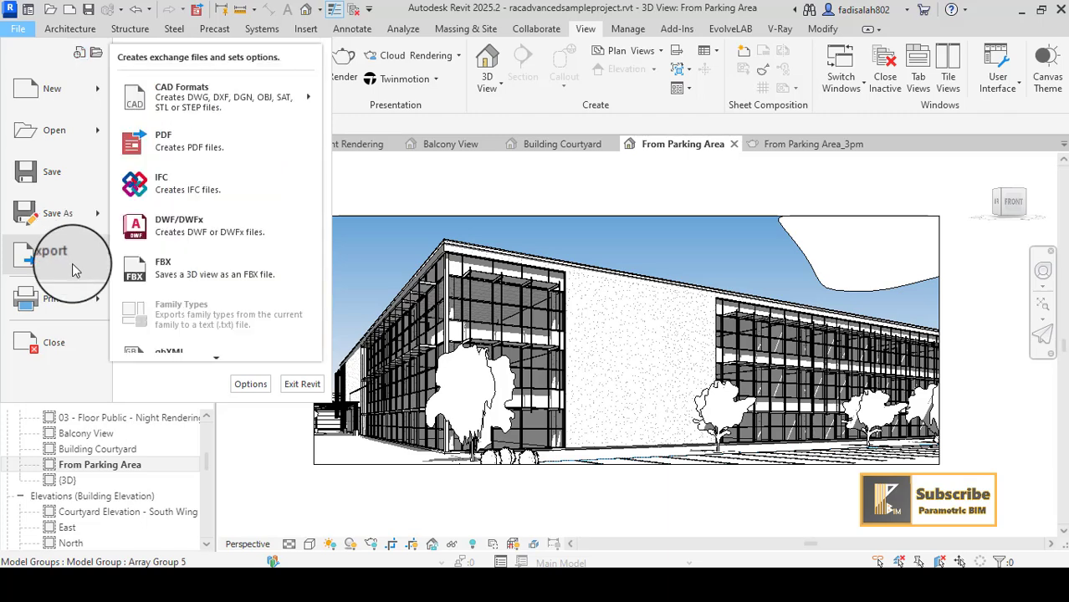
{"action": "left_click", "coordinate": [216, 358]}
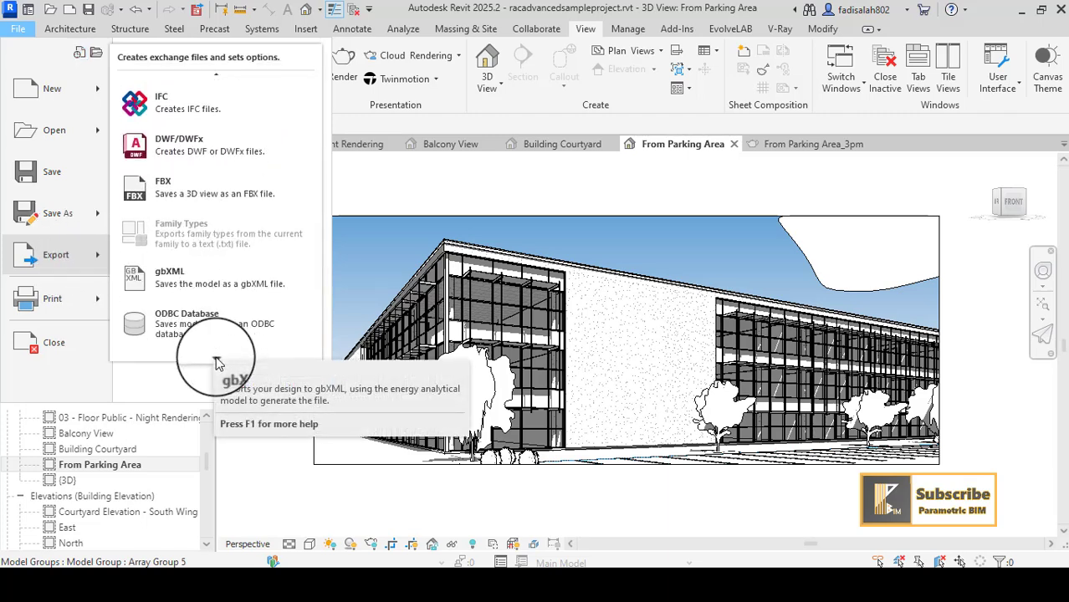
{"action": "left_click", "coordinate": [215, 362]}
{"action": "mouse_move", "coordinate": [215, 255]}
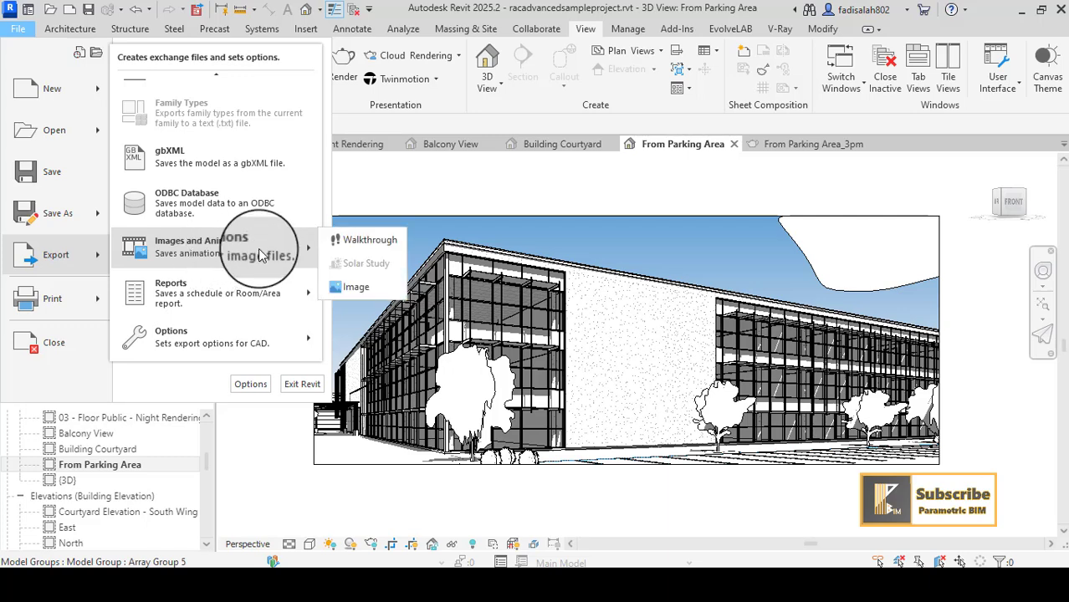
{"action": "left_click", "coordinate": [374, 284]}
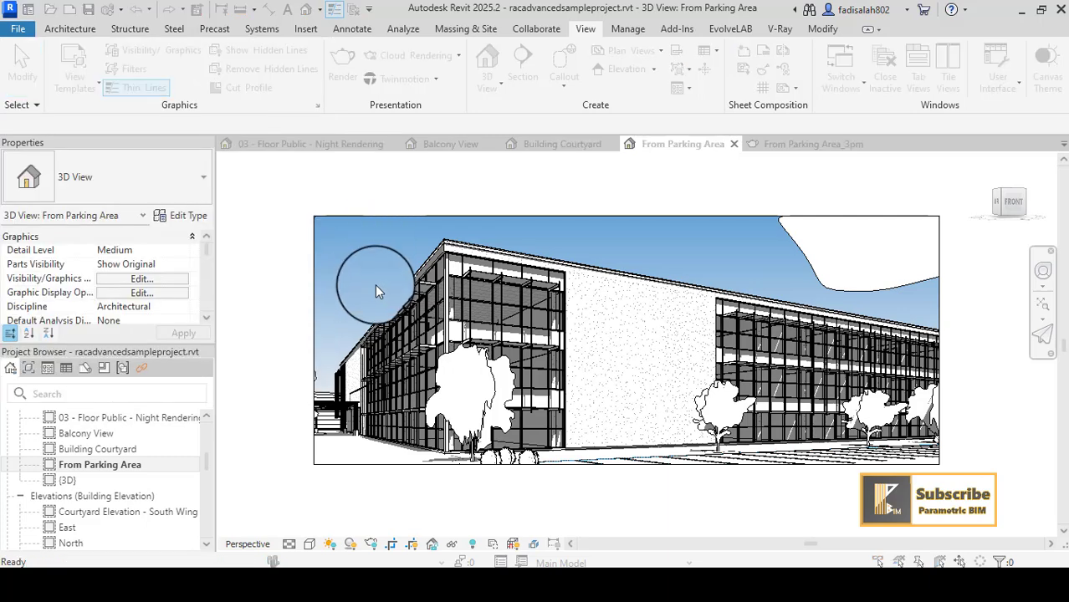
Export the current view to the Documents folder as image 1, zoomed to 100% of actual size with raster image quality 300
{"action": "left_click", "coordinate": [523, 269]}
{"action": "double_click", "coordinate": [549, 288]}
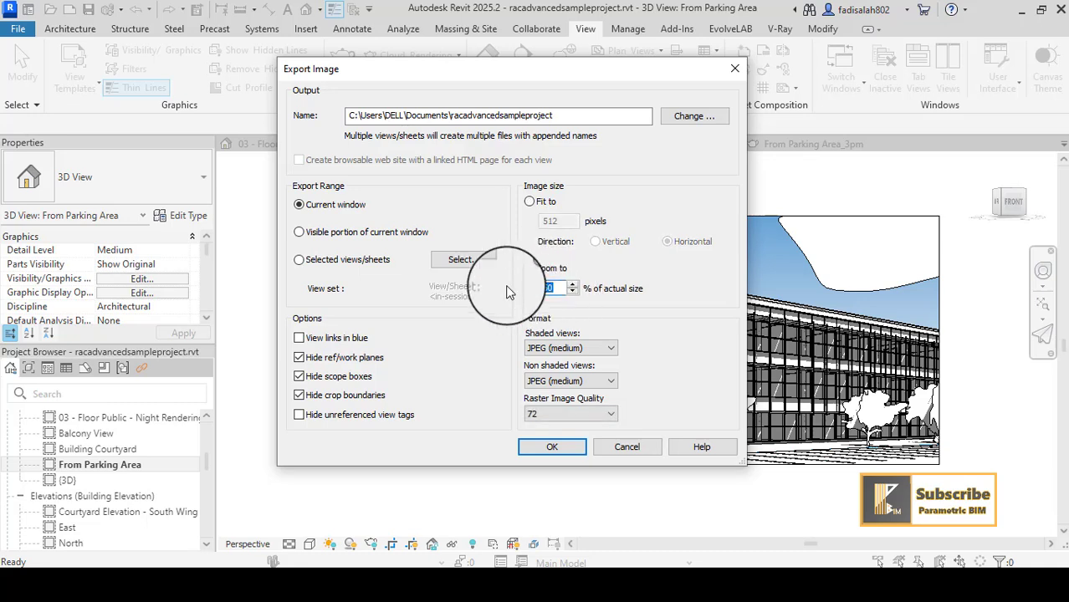
{"action": "left_click", "coordinate": [573, 413]}
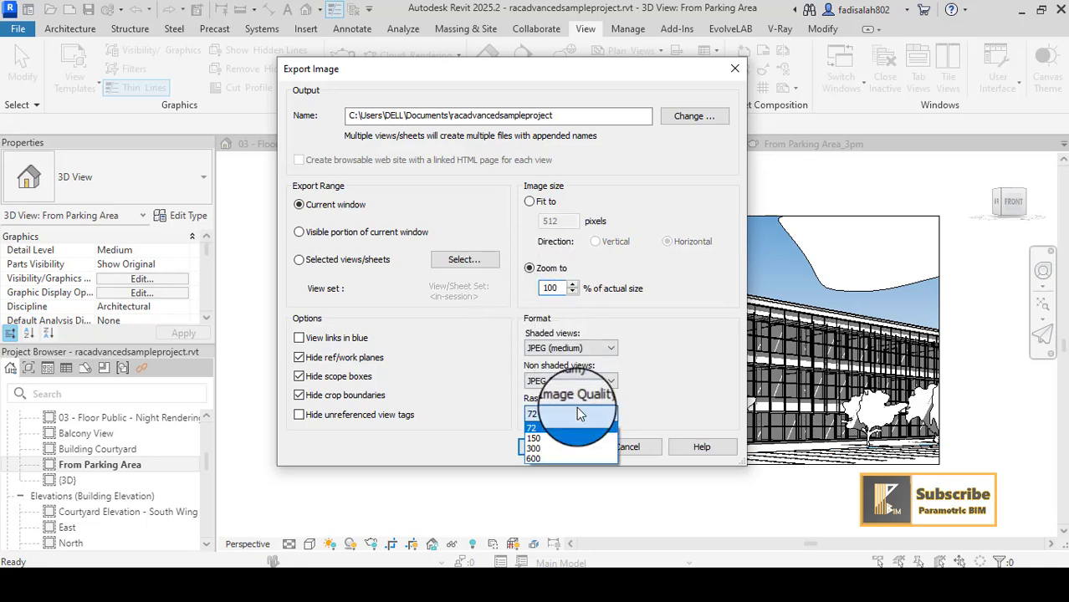
{"action": "left_click", "coordinate": [552, 445]}
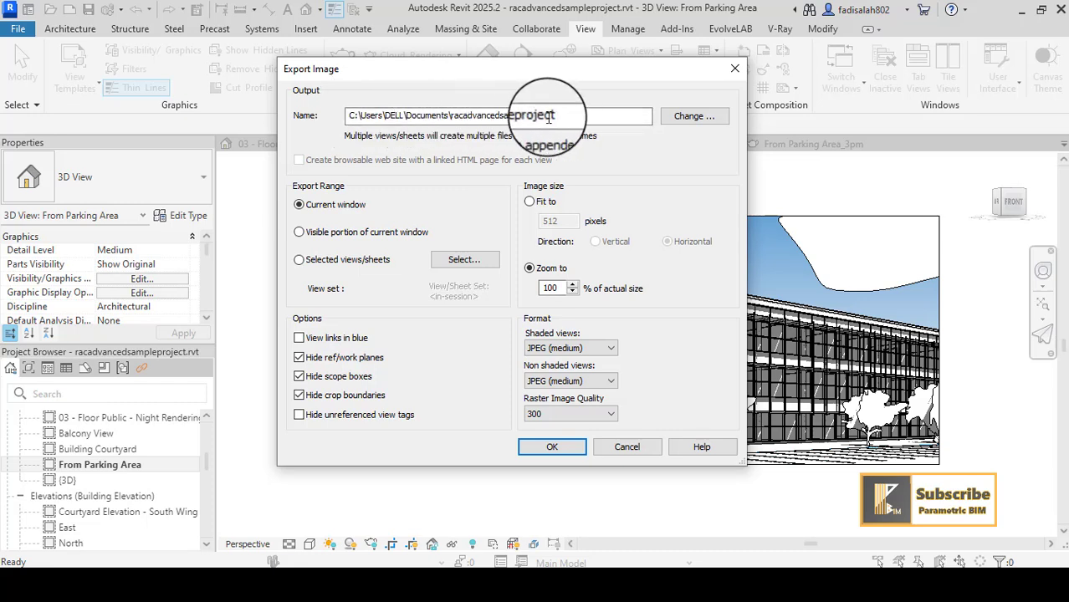
{"action": "left_click_drag", "start_coordinate": [552, 116], "coordinate": [450, 116]}
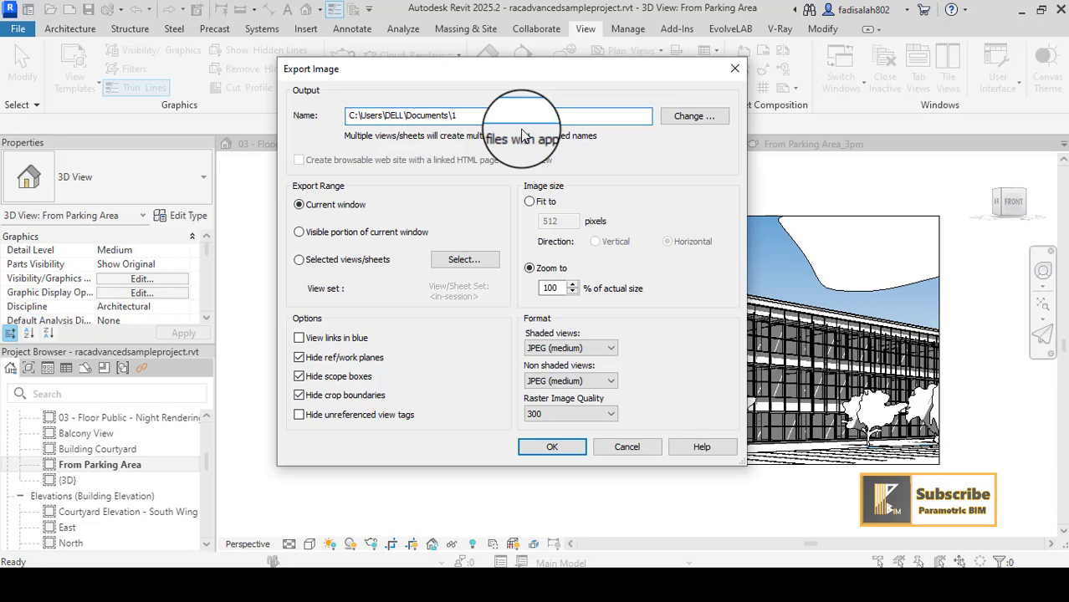
{"action": "left_click", "coordinate": [573, 450]}
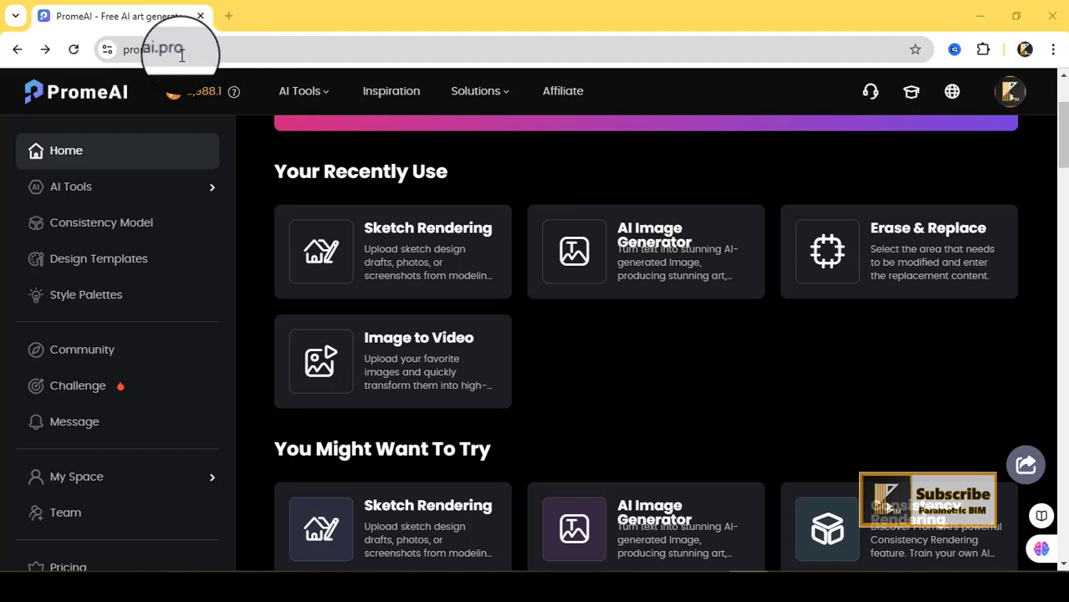
Look through PromeAI's home page tools and the example gallery of its Sketch Rendering tool
{"action": "scroll", "coordinate": [644, 364], "scroll_direction": "up", "scroll_amount": 2}
{"action": "scroll", "coordinate": [645, 364], "scroll_direction": "down", "scroll_amount": 6}
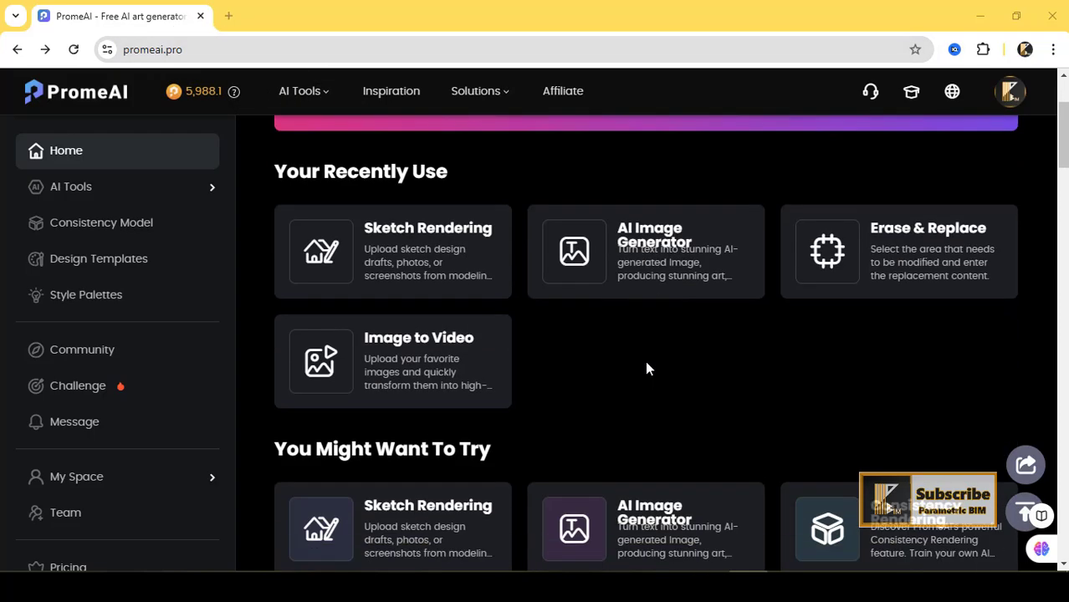
{"action": "scroll", "coordinate": [647, 368], "scroll_direction": "down", "scroll_amount": 3}
{"action": "scroll", "coordinate": [647, 368], "scroll_direction": "up", "scroll_amount": 8}
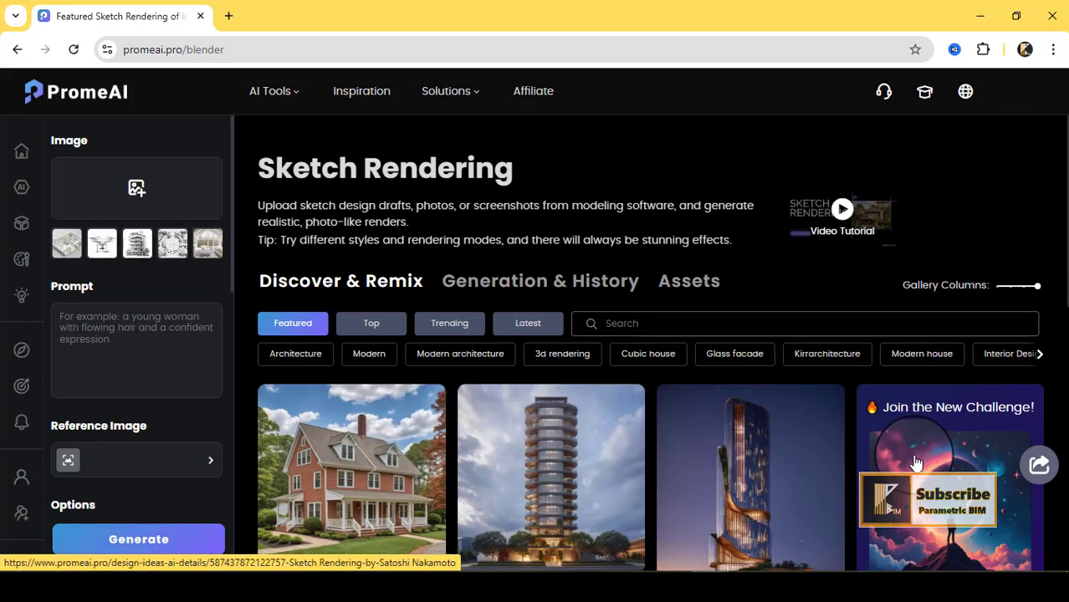
{"action": "scroll", "coordinate": [920, 459], "scroll_direction": "down", "scroll_amount": 2}
{"action": "scroll", "coordinate": [923, 462], "scroll_direction": "down", "scroll_amount": 3}
{"action": "scroll", "coordinate": [756, 422], "scroll_direction": "up", "scroll_amount": 2}
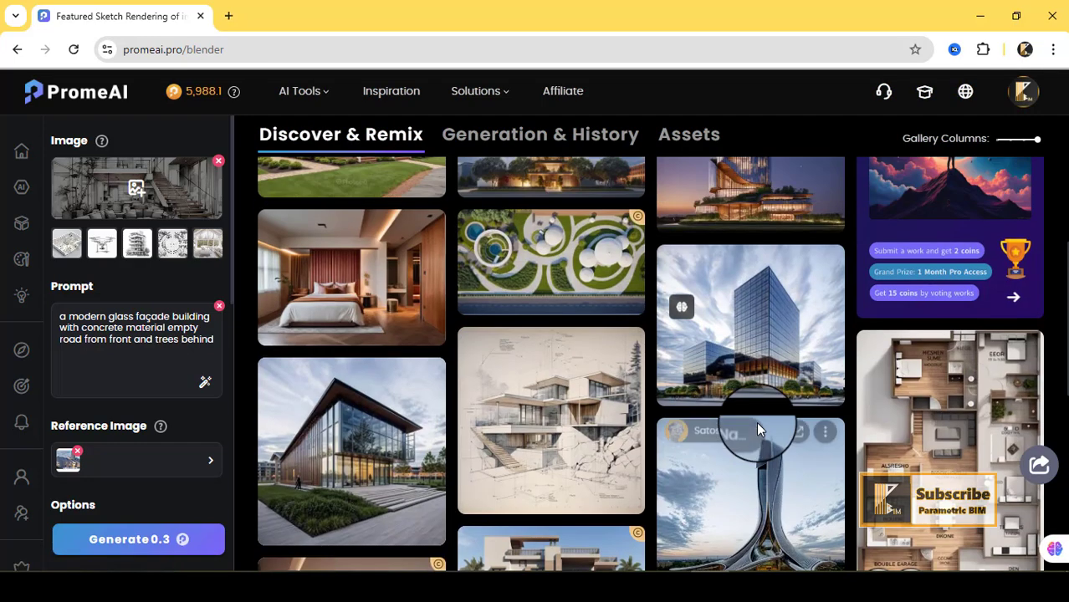
{"action": "scroll", "coordinate": [828, 431], "scroll_direction": "up", "scroll_amount": 1}
{"action": "scroll", "coordinate": [906, 442], "scroll_direction": "down", "scroll_amount": 2}
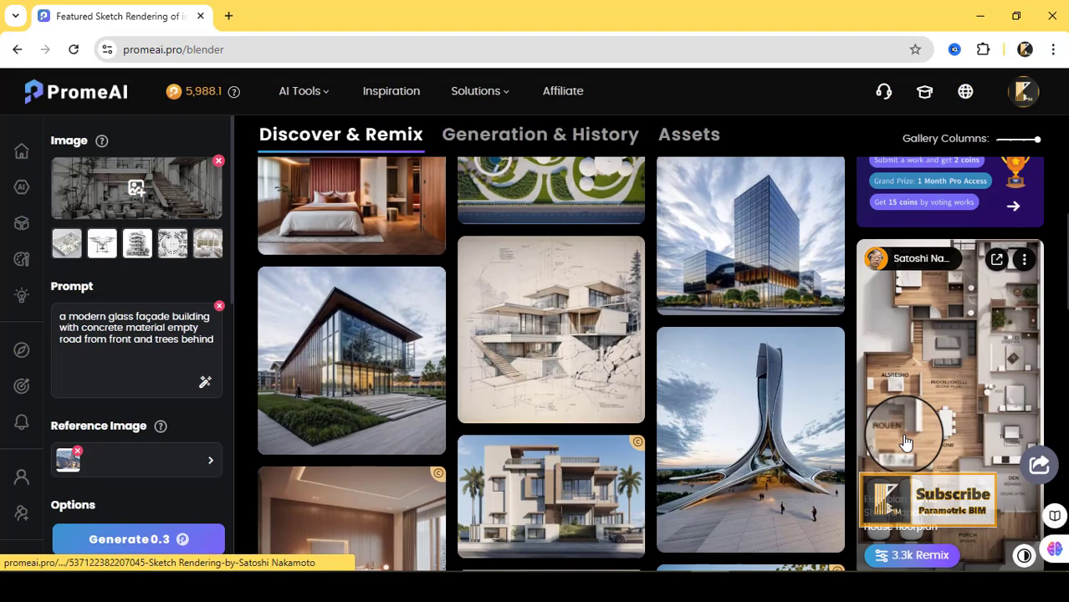
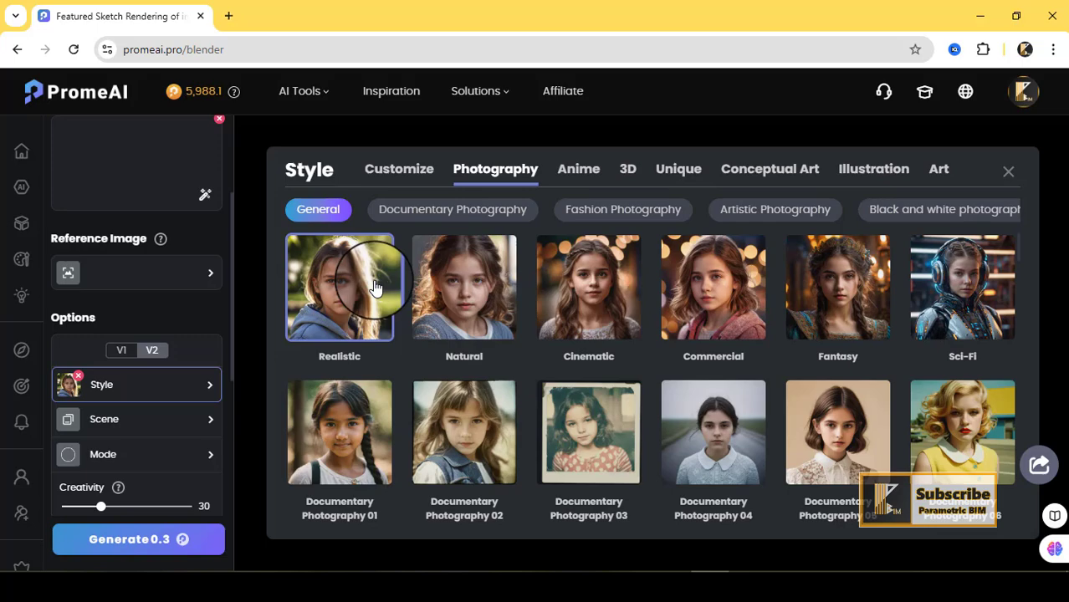
Set the scene to the Public Building architecture type and the rendering mode to Precise
{"action": "left_click", "coordinate": [121, 419]}
{"action": "left_click", "coordinate": [509, 169]}
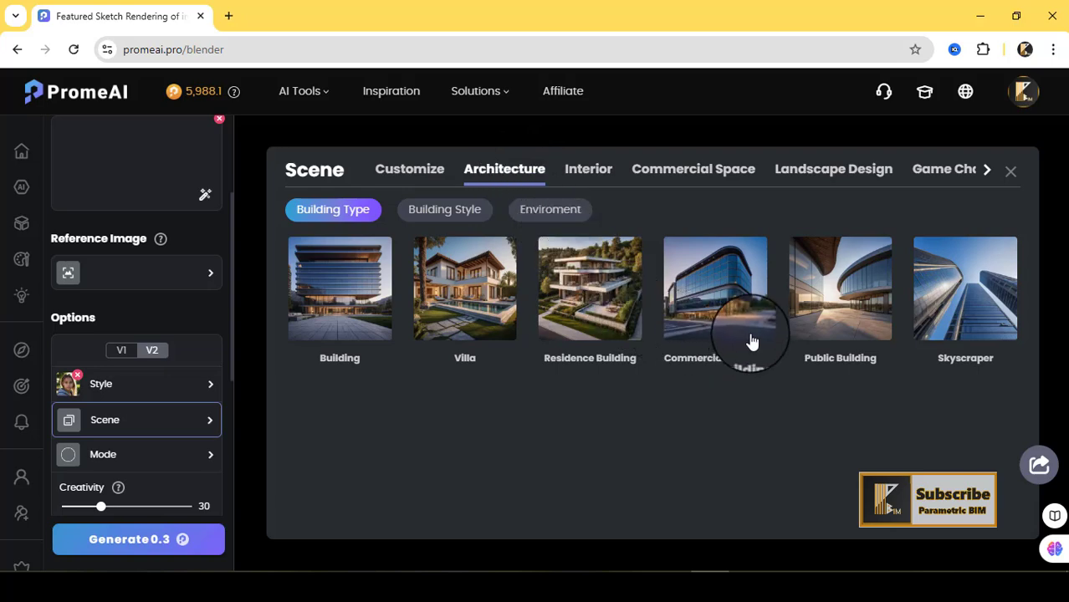
{"action": "left_click", "coordinate": [835, 328]}
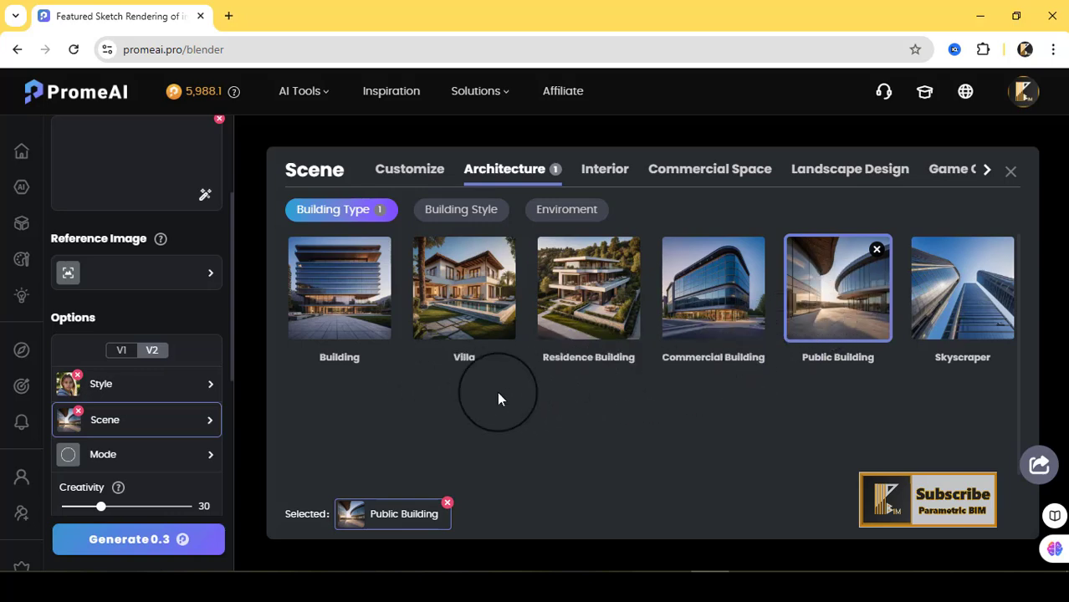
{"action": "left_click", "coordinate": [138, 456]}
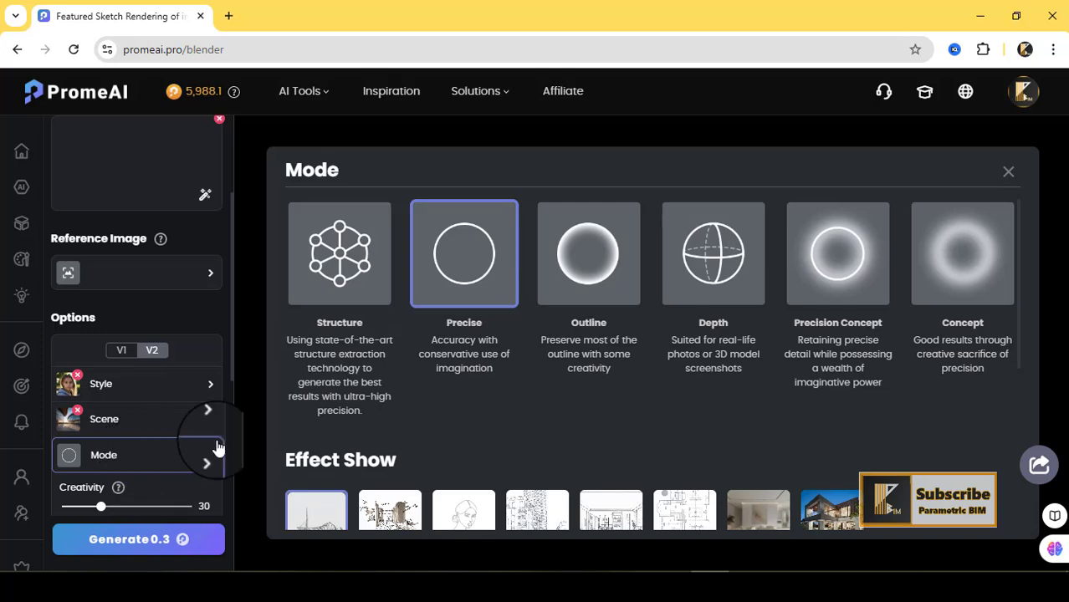
{"action": "left_click", "coordinate": [460, 294]}
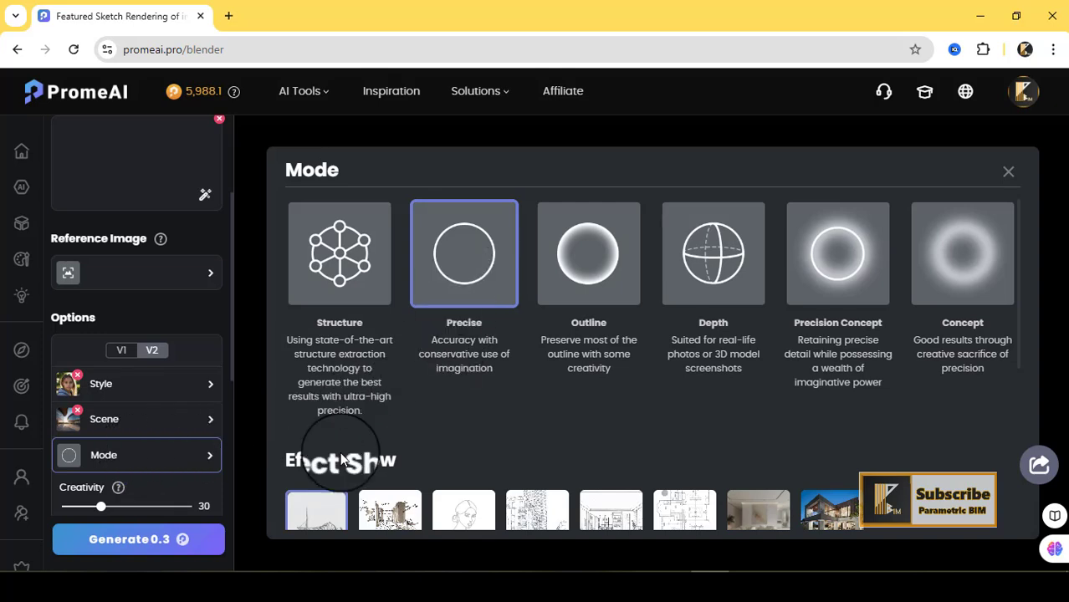
Turn on the advanced options and set creativity to 15
{"action": "scroll", "coordinate": [167, 492], "scroll_direction": "down", "scroll_amount": 2}
{"action": "left_click", "coordinate": [111, 390]}
{"action": "mouse_move", "coordinate": [99, 344]}
{"action": "left_mouse_down"}
{"action": "mouse_move", "coordinate": [94, 354]}
{"action": "mouse_move", "coordinate": [59, 347]}
{"action": "mouse_move", "coordinate": [81, 351]}
{"action": "left_mouse_up"}
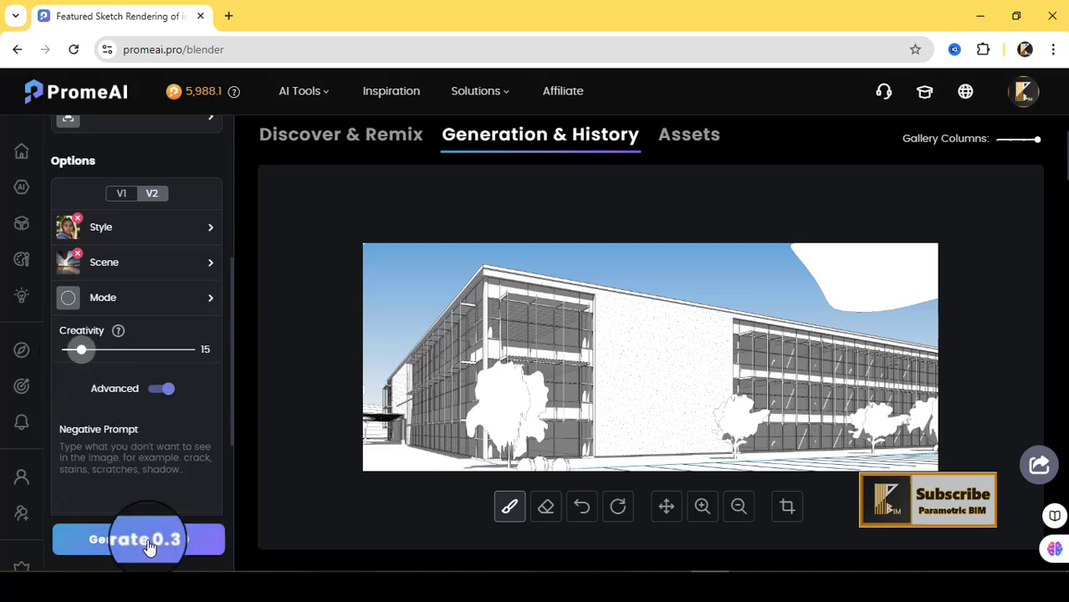
Set the advanced lighting option to Cold Light
{"action": "scroll", "coordinate": [153, 464], "scroll_direction": "down", "scroll_amount": 2}
{"action": "scroll", "coordinate": [154, 452], "scroll_direction": "down", "scroll_amount": 2}
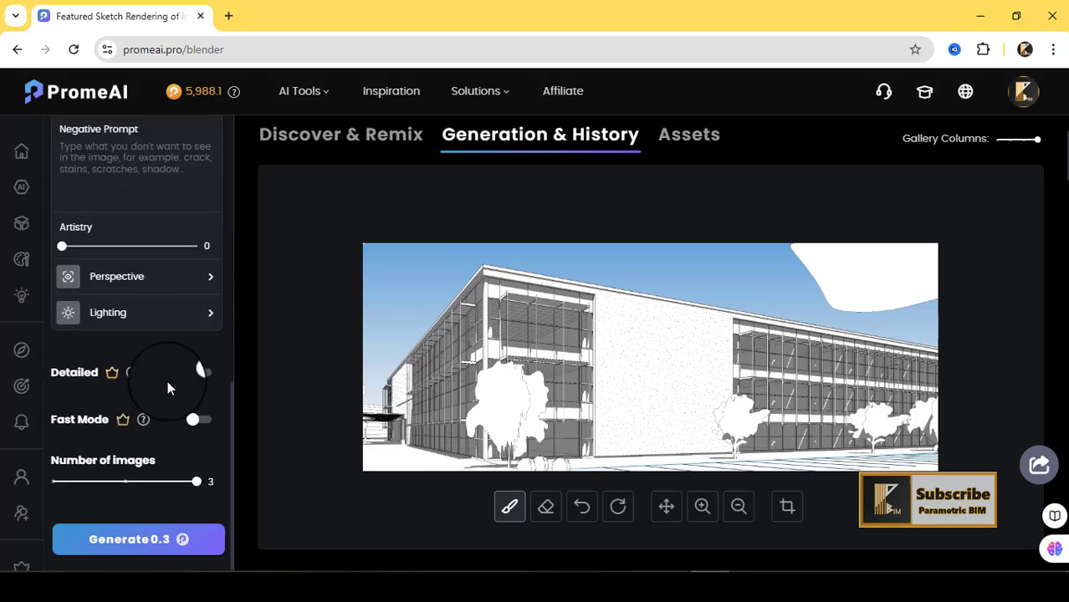
{"action": "left_click", "coordinate": [159, 323]}
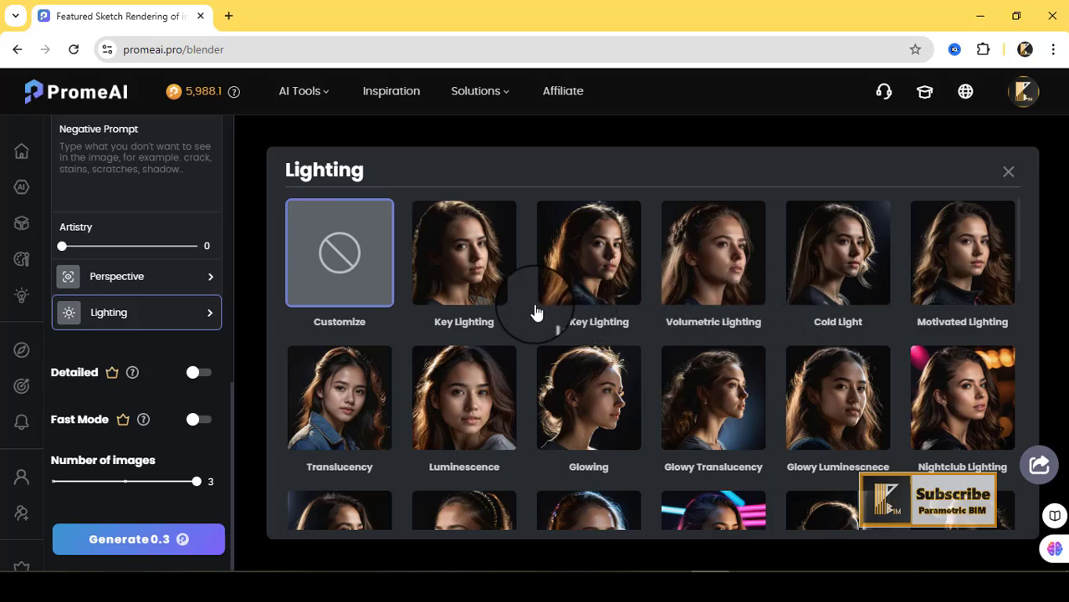
{"action": "scroll", "coordinate": [979, 445], "scroll_direction": "down", "scroll_amount": 2}
{"action": "scroll", "coordinate": [961, 418], "scroll_direction": "up", "scroll_amount": 2}
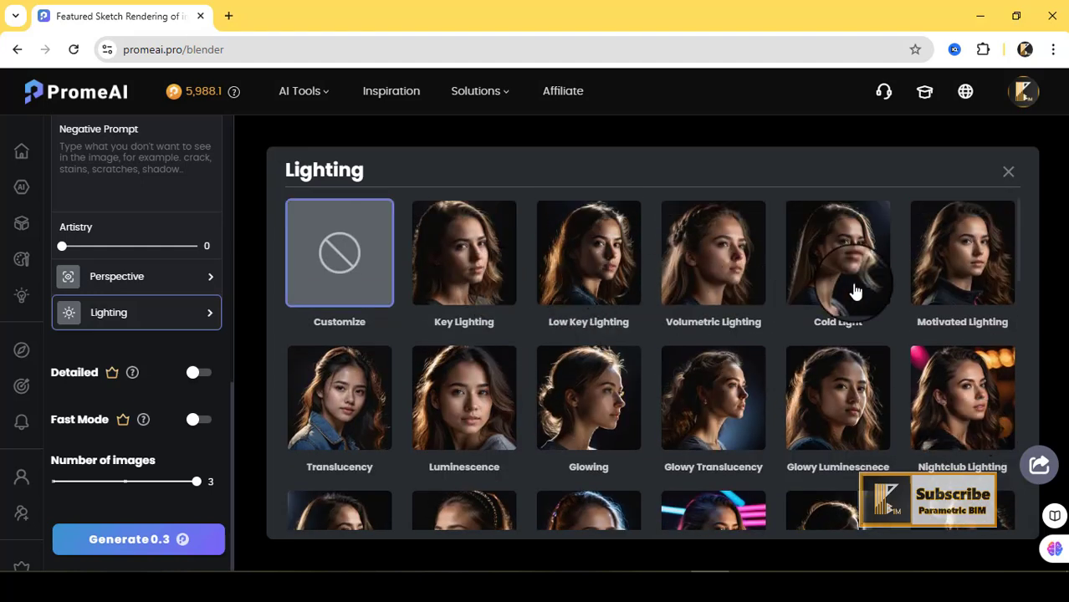
{"action": "left_click", "coordinate": [855, 290]}
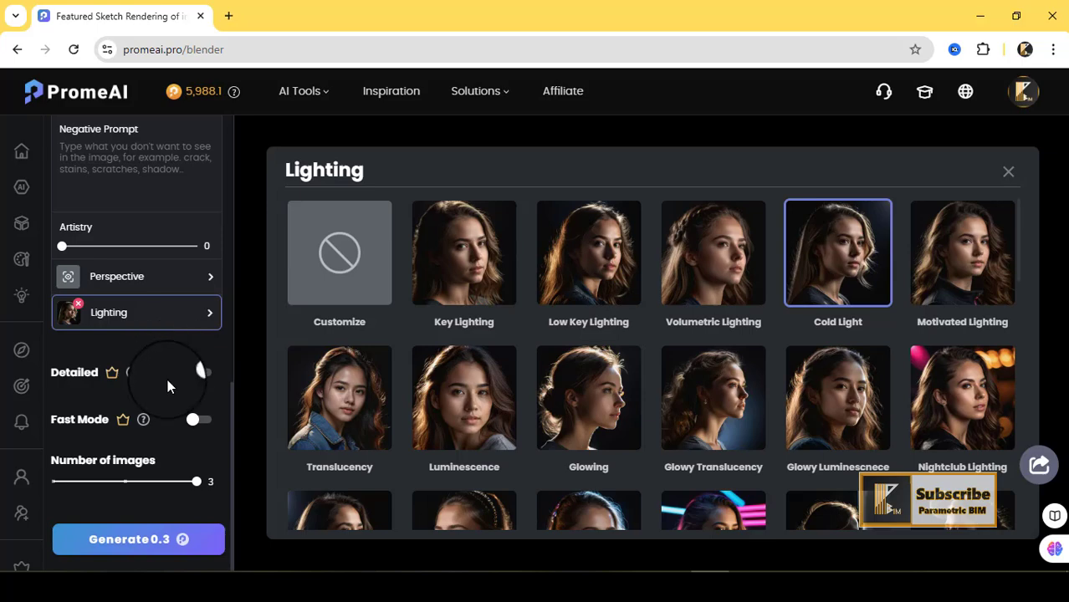
Set the number of images to 1 and generate the rendering
{"action": "left_click_drag", "start_coordinate": [196, 482], "coordinate": [47, 482]}
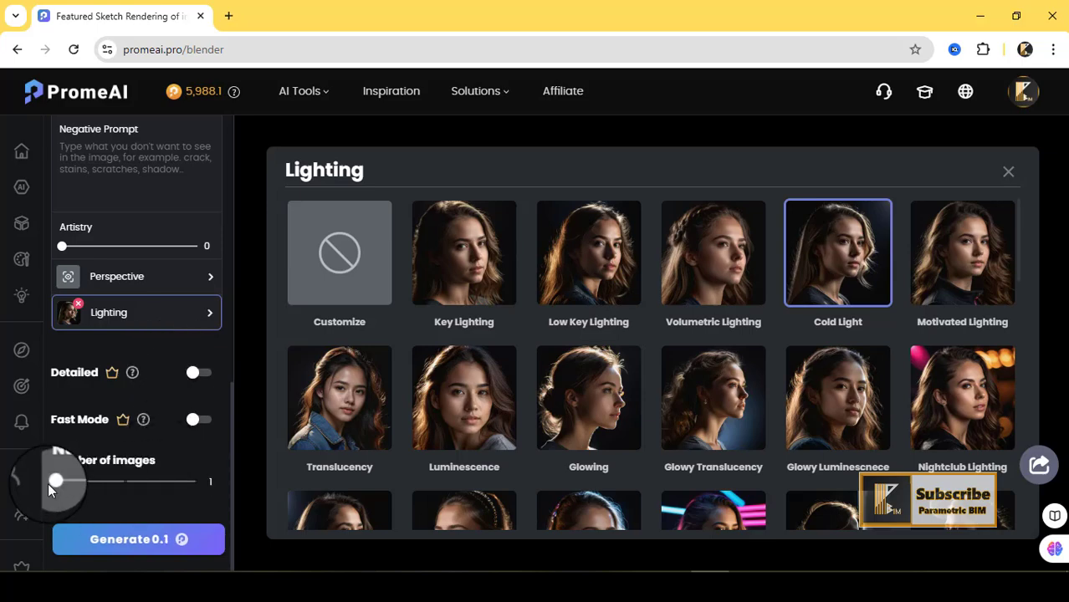
{"action": "left_click", "coordinate": [143, 541]}
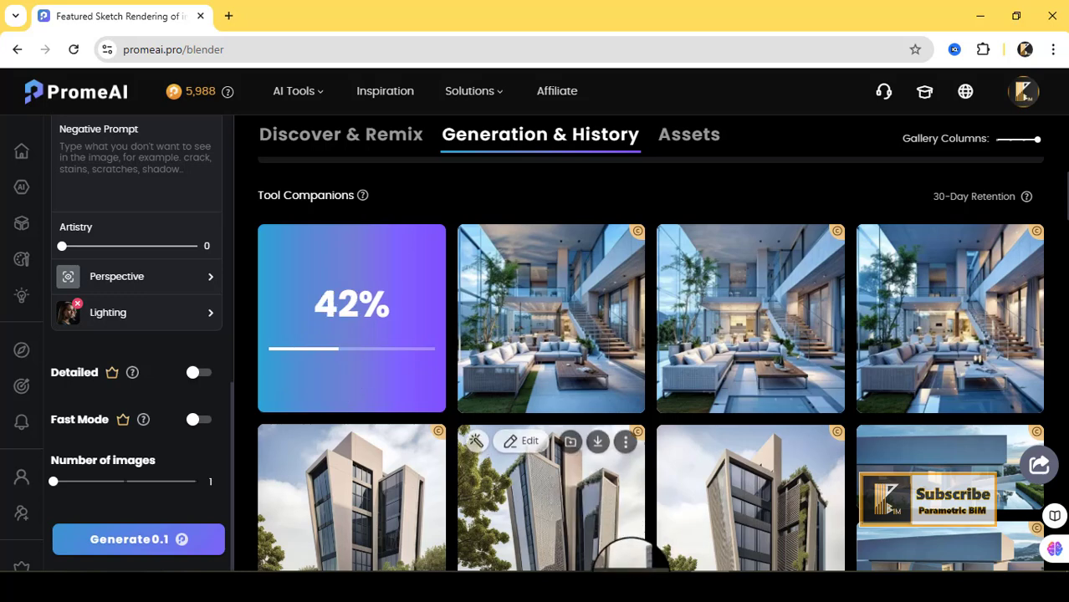
Switch to Revit and show the Building Courtyard view
{"action": "left_click", "coordinate": [612, 555]}
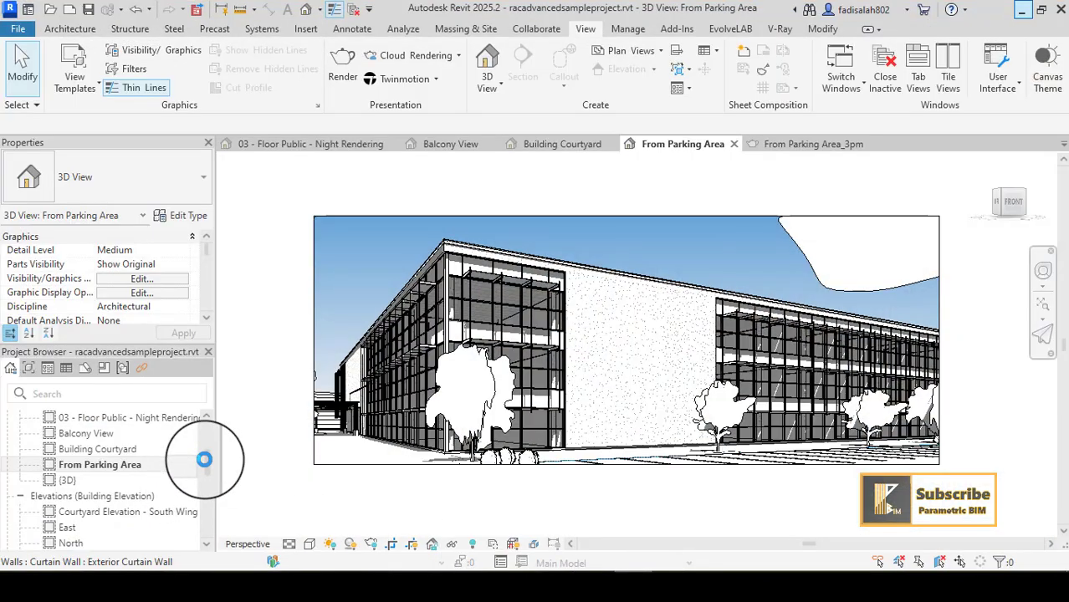
{"action": "key", "text": "alt+Tab"}
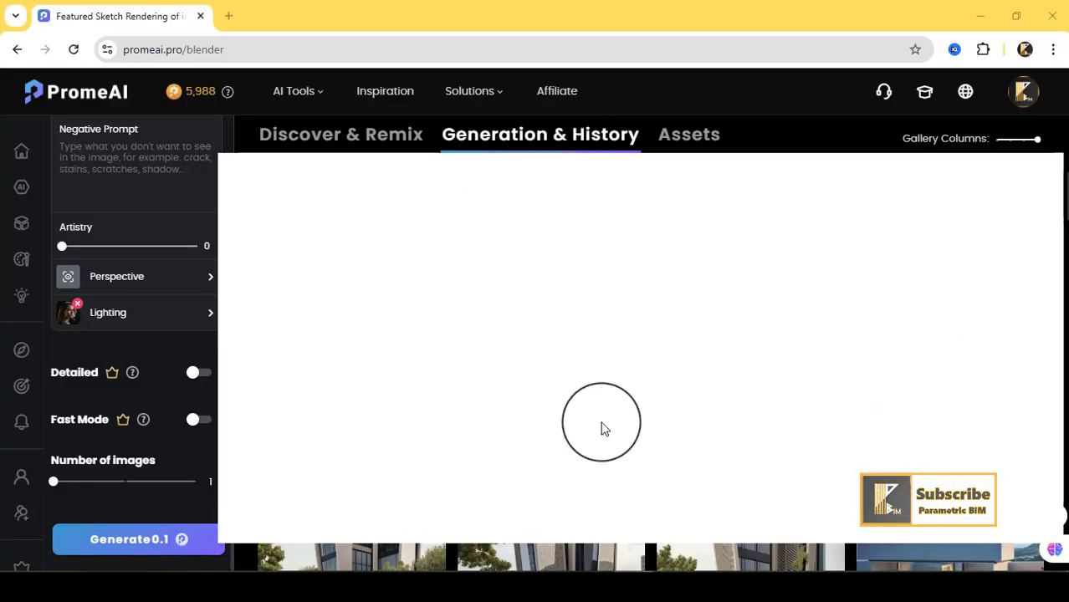
{"action": "left_click", "coordinate": [640, 573]}
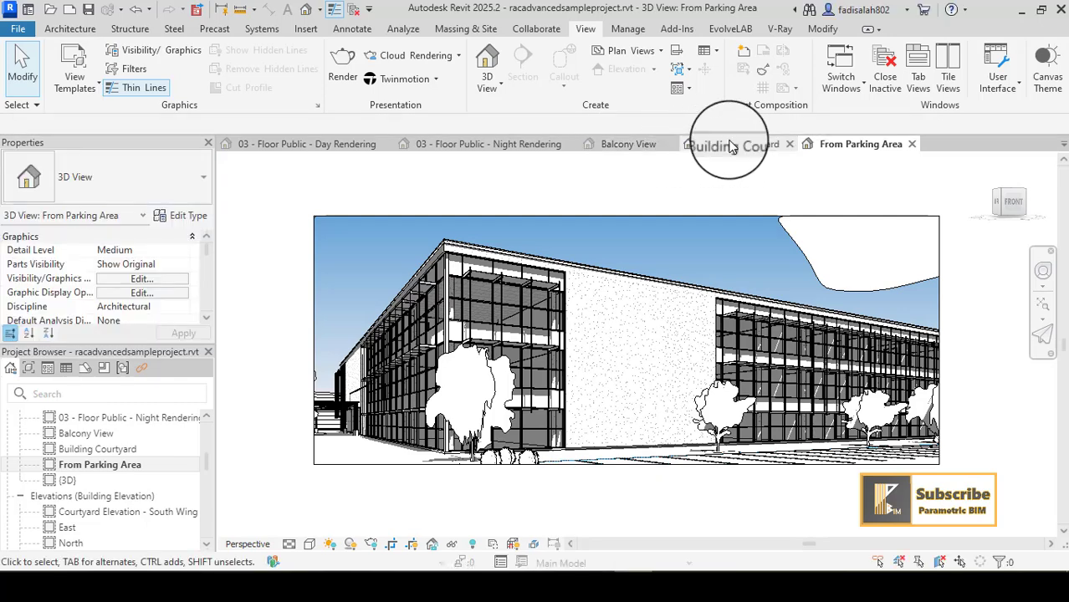
{"action": "left_click", "coordinate": [777, 140]}
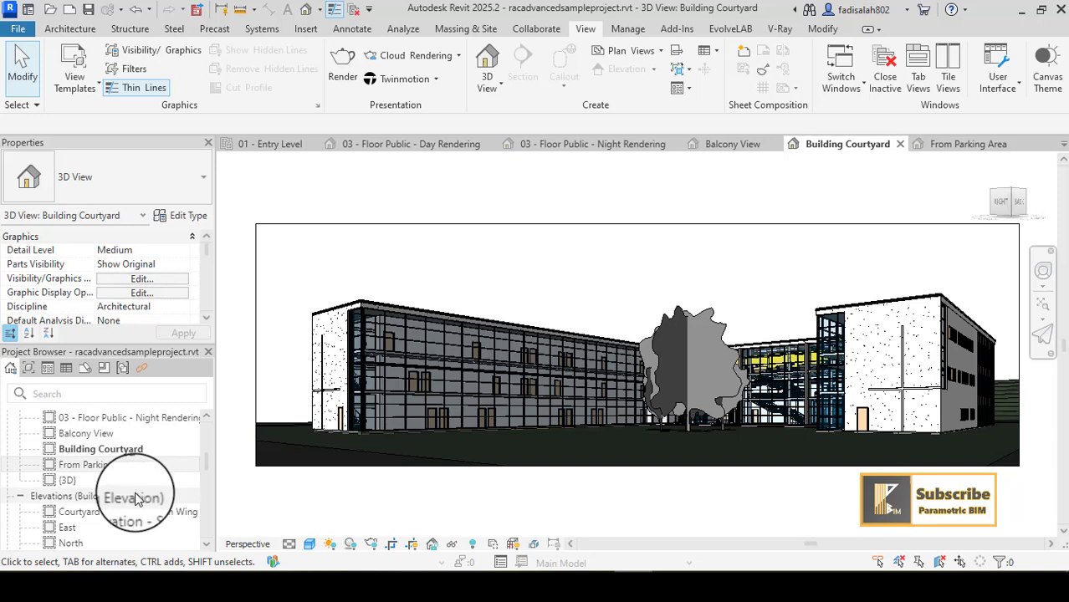
Find the From Parking Area_3pm rendering among the project views and open it for comparison
{"action": "scroll", "coordinate": [143, 498], "scroll_direction": "down", "scroll_amount": 5}
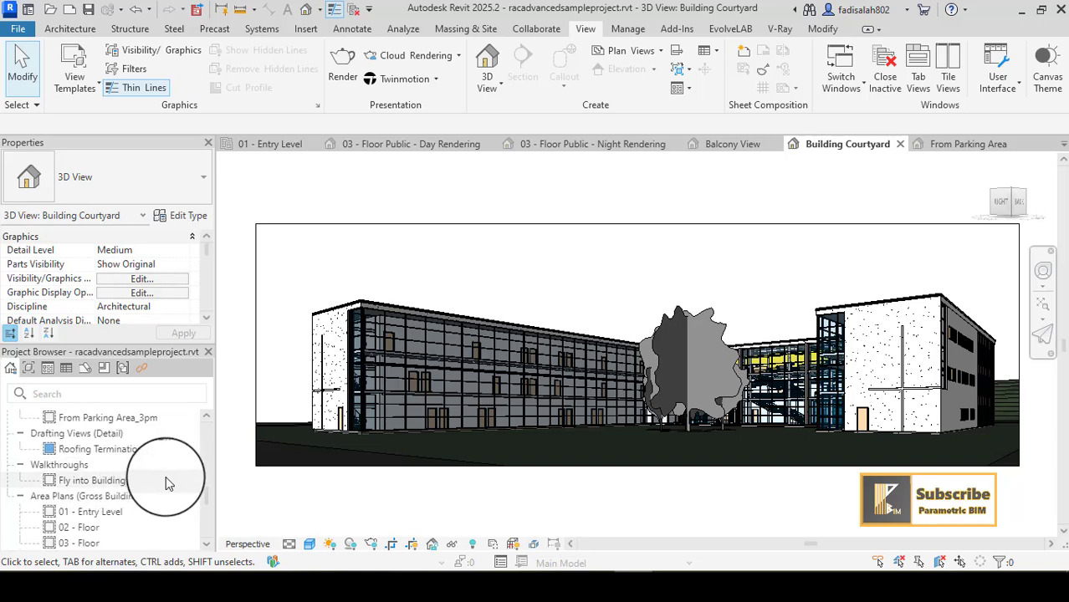
{"action": "left_click", "coordinate": [210, 423]}
{"action": "scroll", "coordinate": [210, 421], "scroll_direction": "up", "scroll_amount": 4}
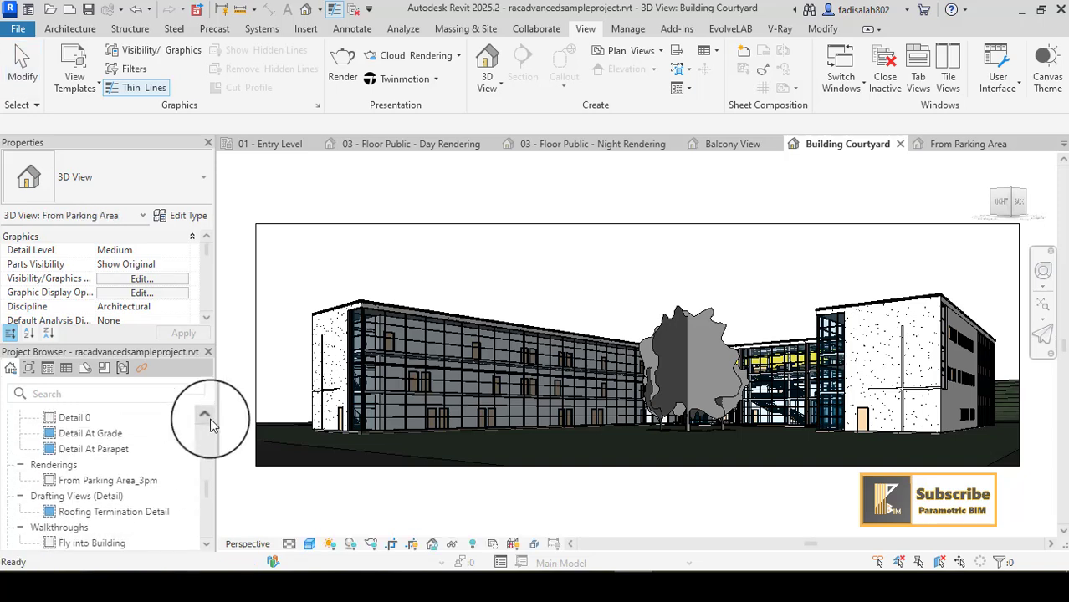
{"action": "left_click", "coordinate": [103, 483]}
{"action": "double_click", "coordinate": [103, 484]}
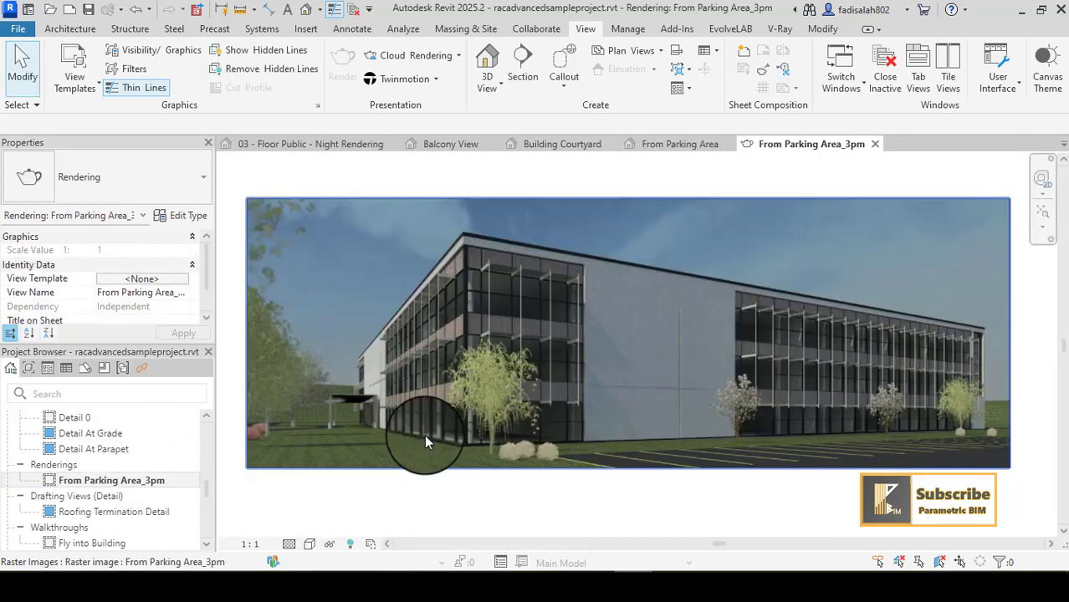
{"action": "left_click", "coordinate": [677, 504]}
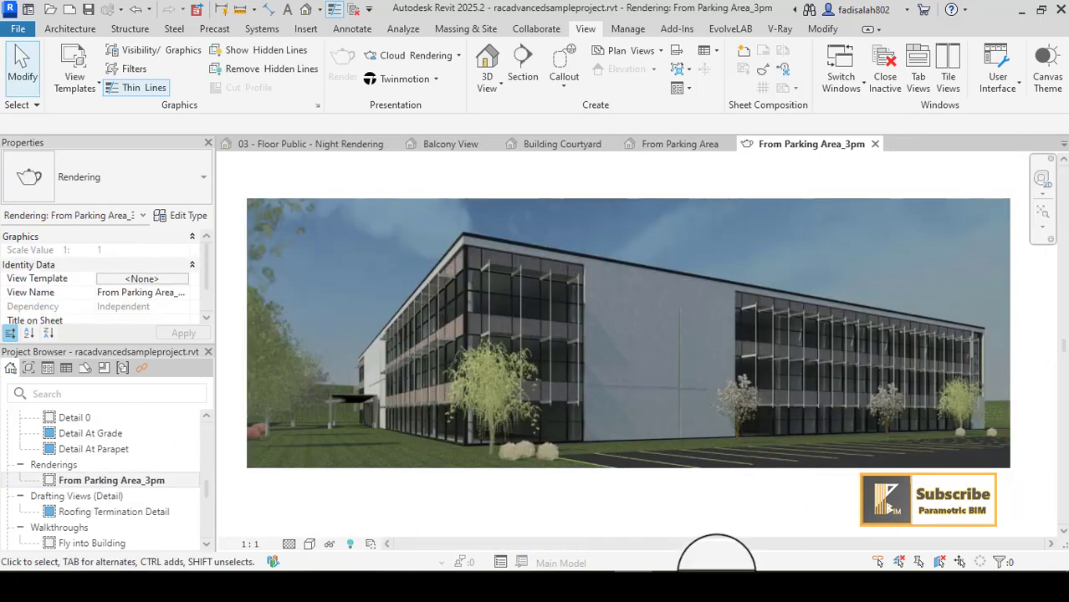
Switch back to PromeAI, enlarge the newly generated image and download it at full size, 1607 x 636
{"action": "left_click", "coordinate": [687, 579]}
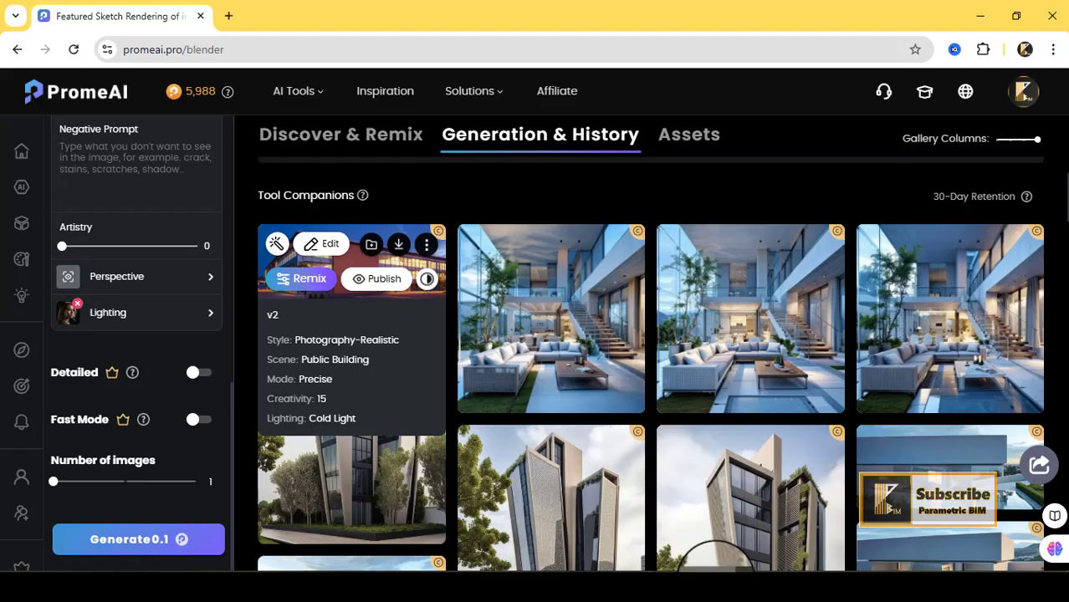
{"action": "left_click", "coordinate": [412, 270]}
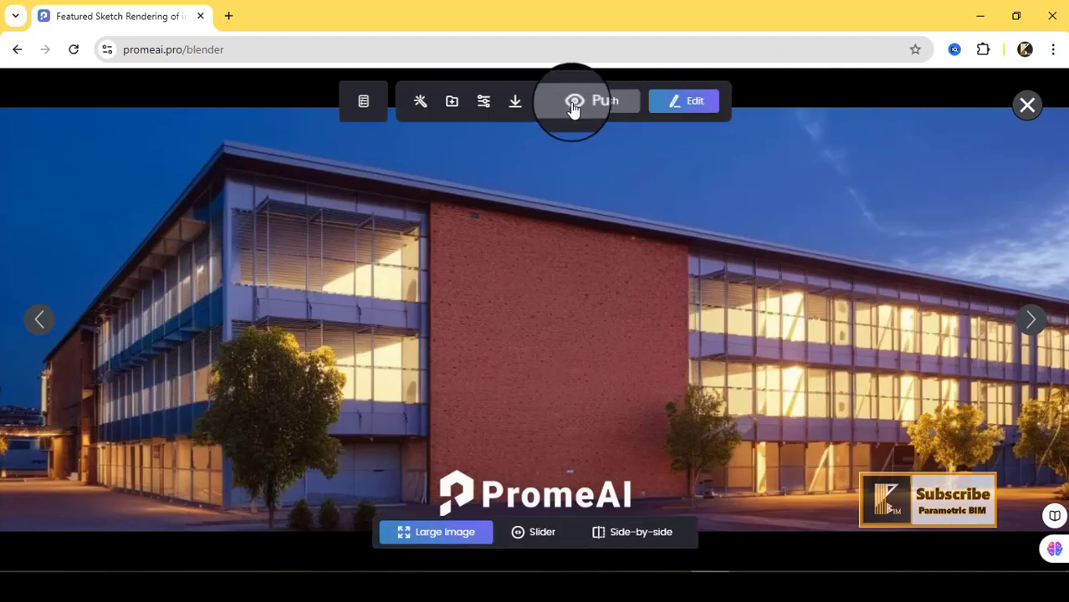
{"action": "left_click", "coordinate": [515, 102]}
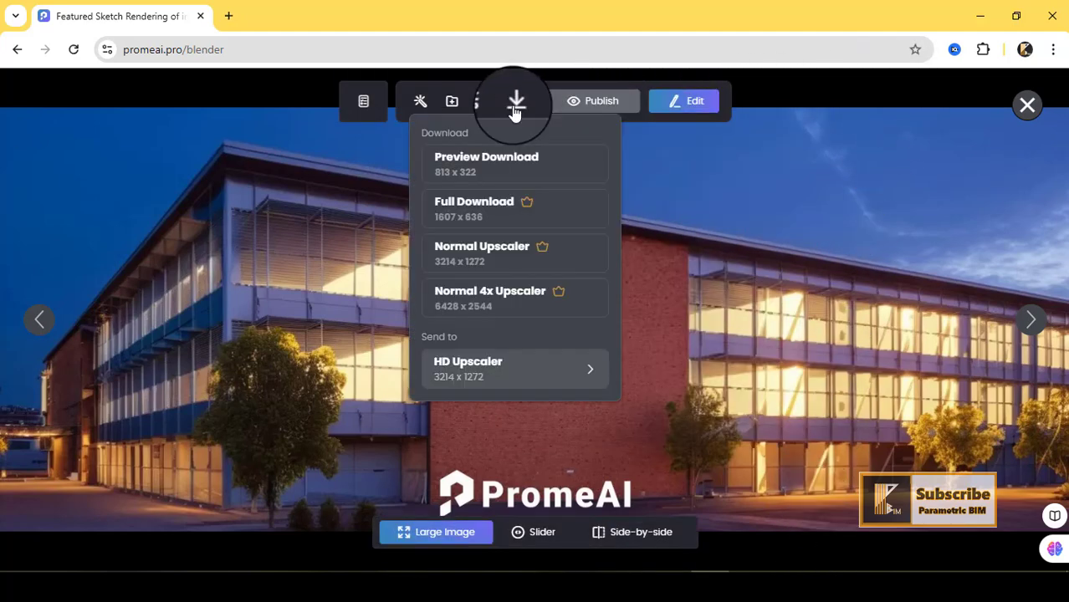
{"action": "left_click", "coordinate": [506, 206]}
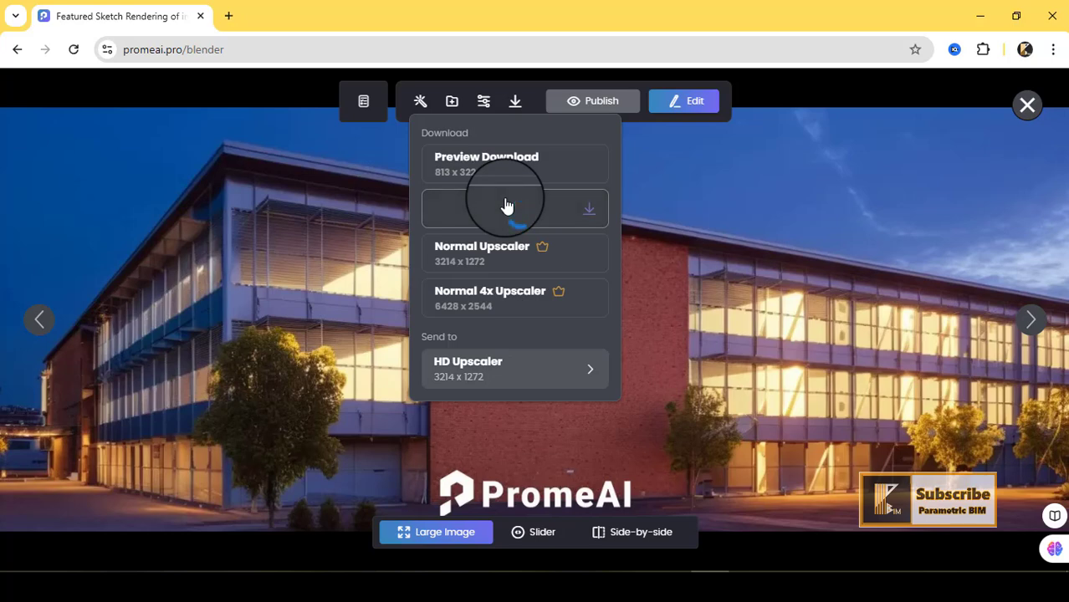